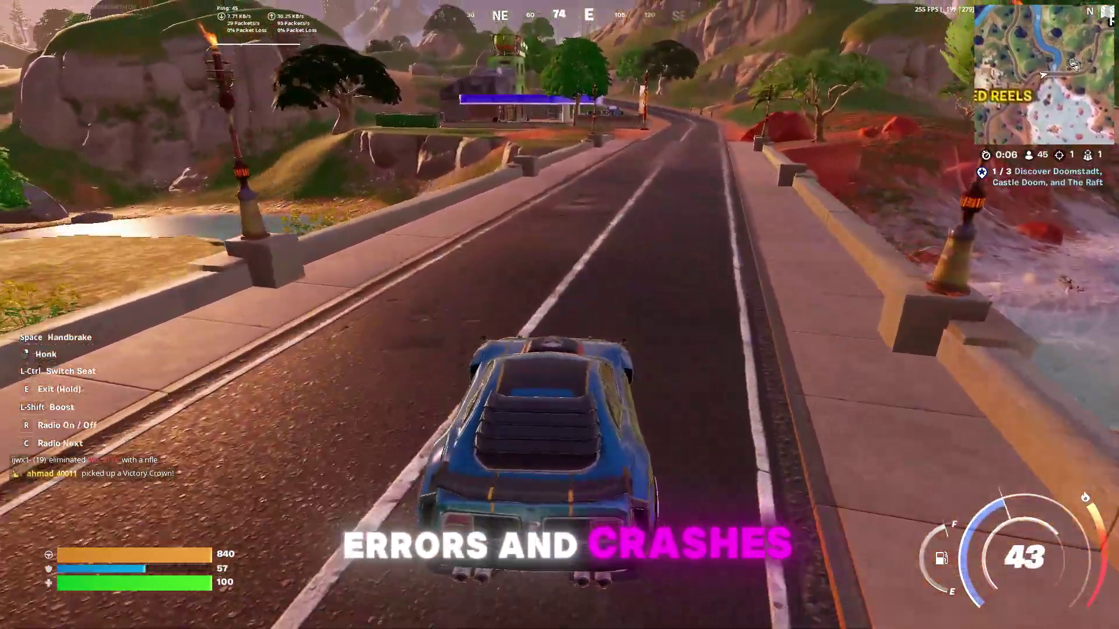
key(w)
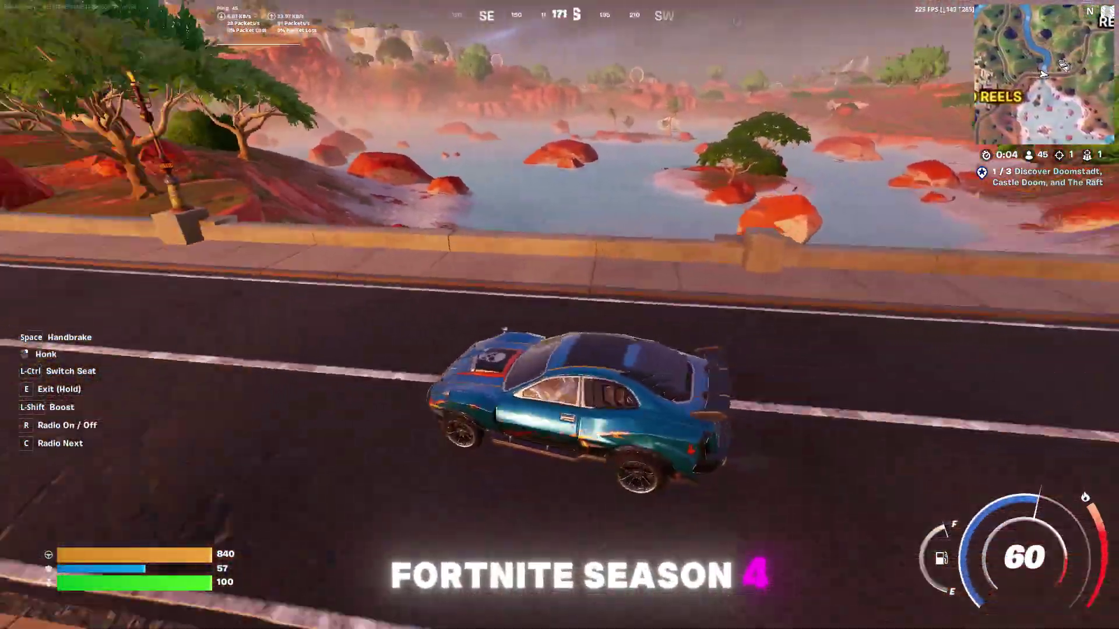
key(w)
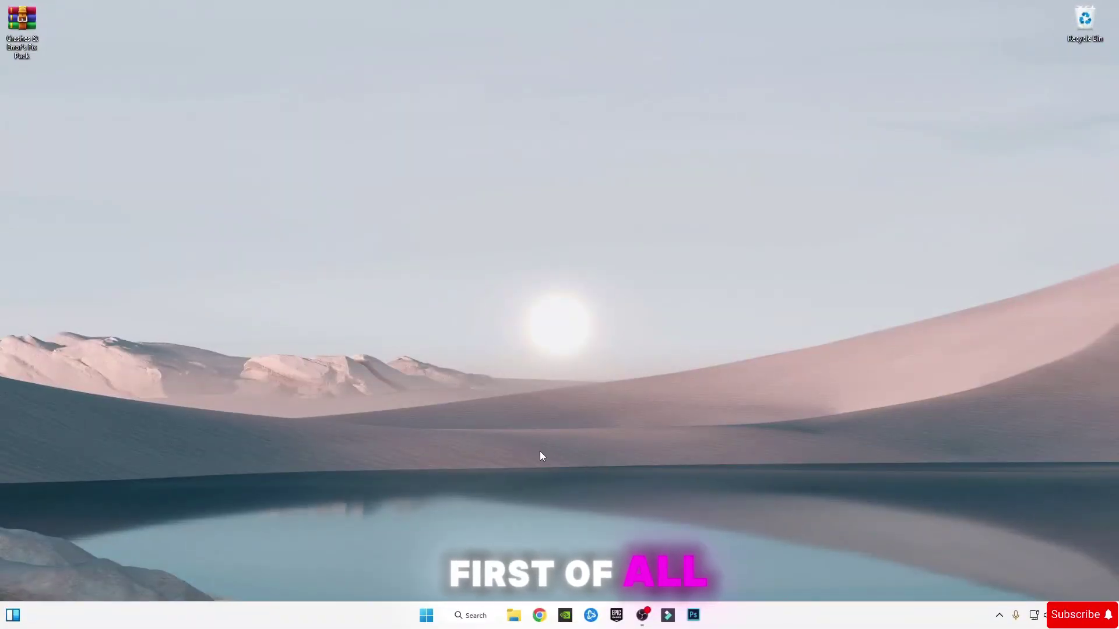
Open the Fortnite installation folder inside Games on Local Disk (D:) in File Explorer.
click(518, 618)
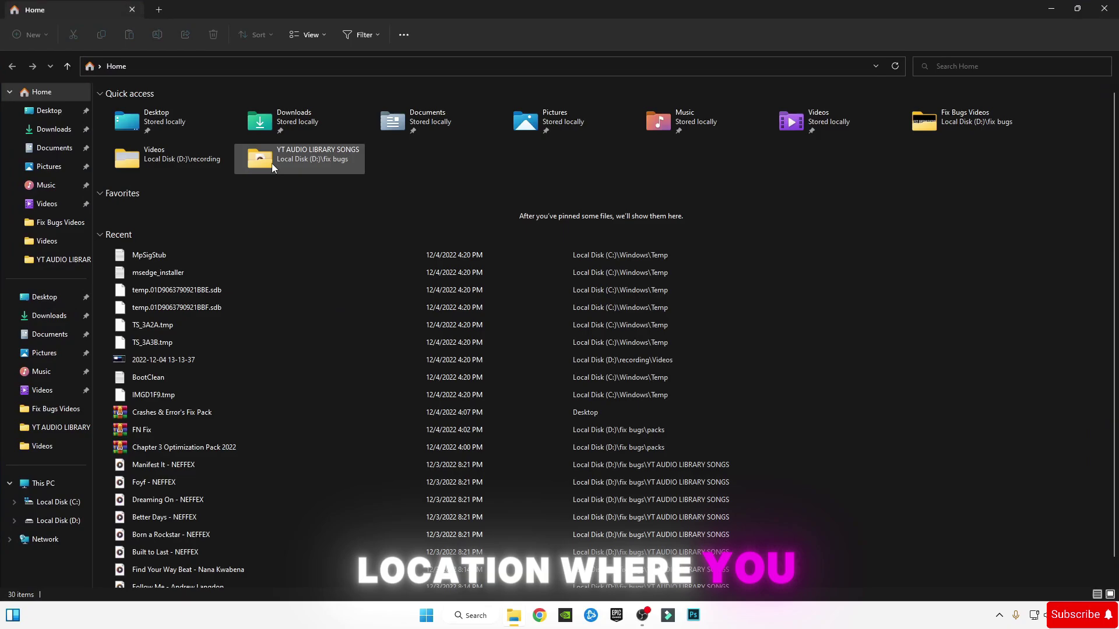
click(75, 522)
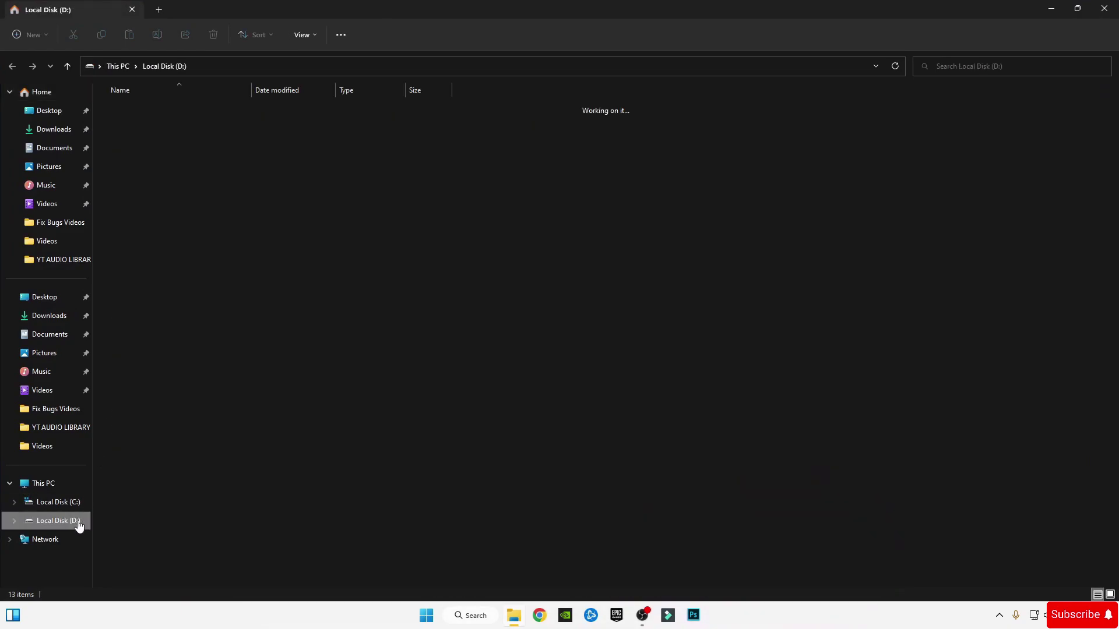
double_click(121, 146)
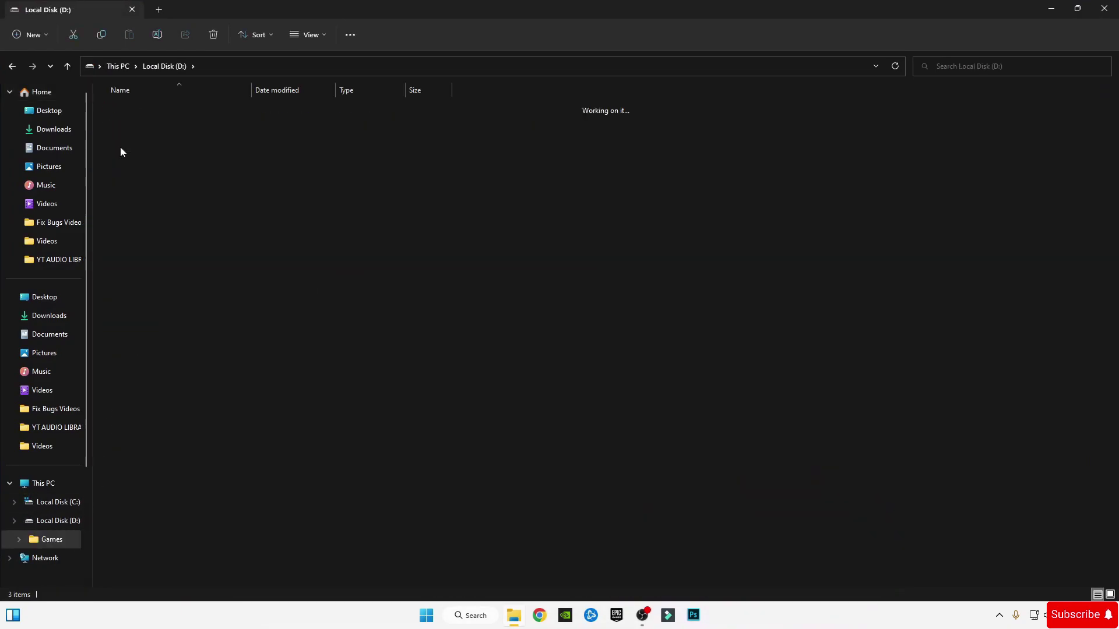
click(134, 128)
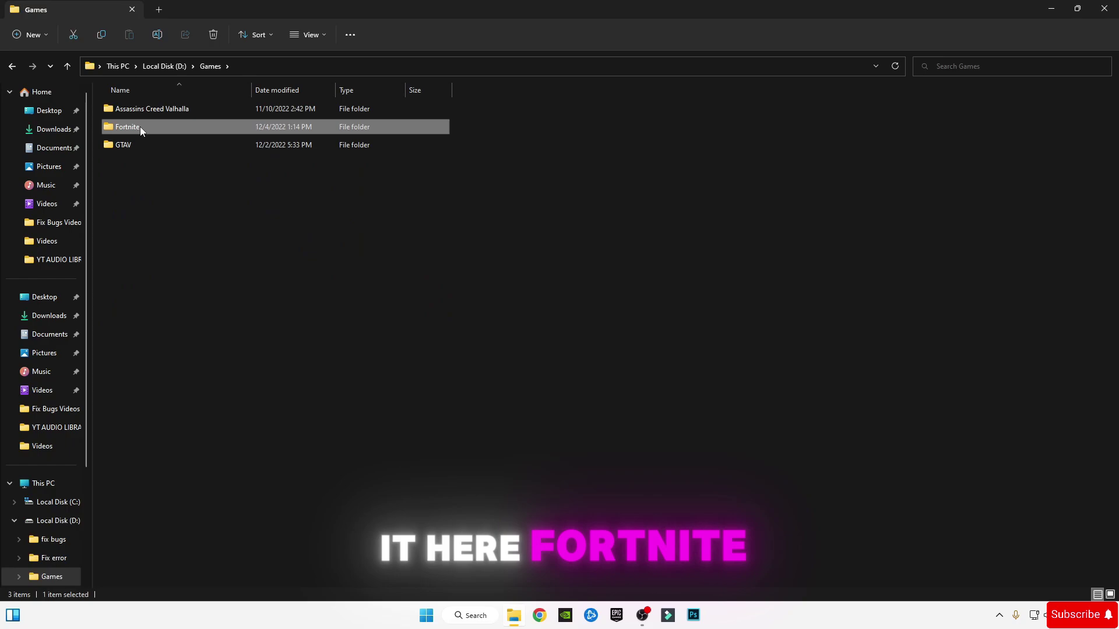
double_click(134, 127)
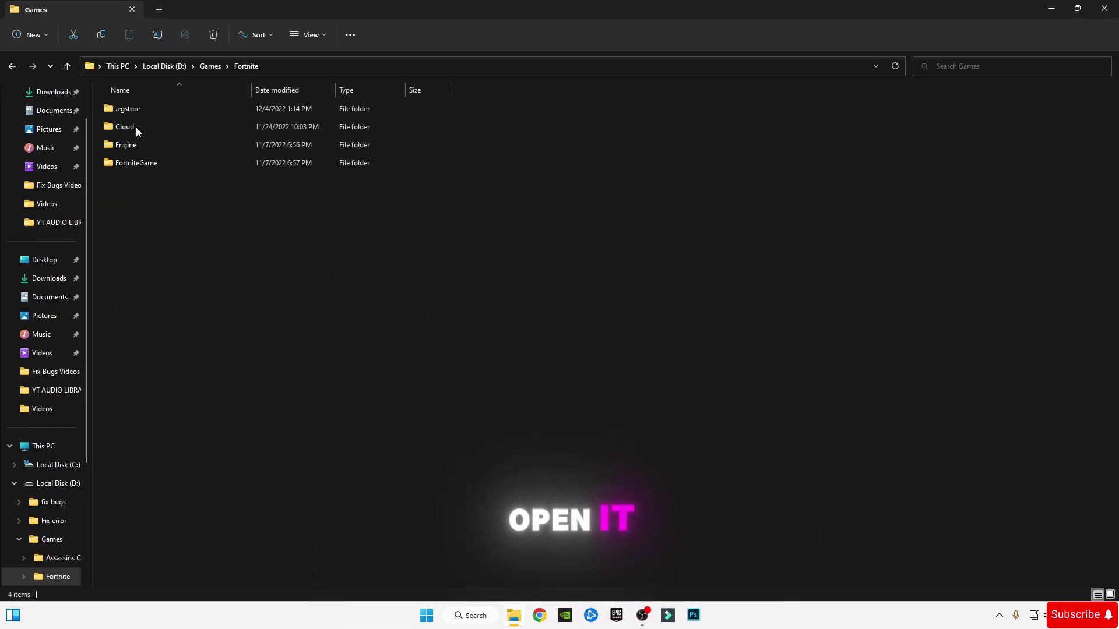
Go to FortniteGame > Binaries > Win64 > BattlEye and run the Install_BattlEye batch file.
double_click(135, 167)
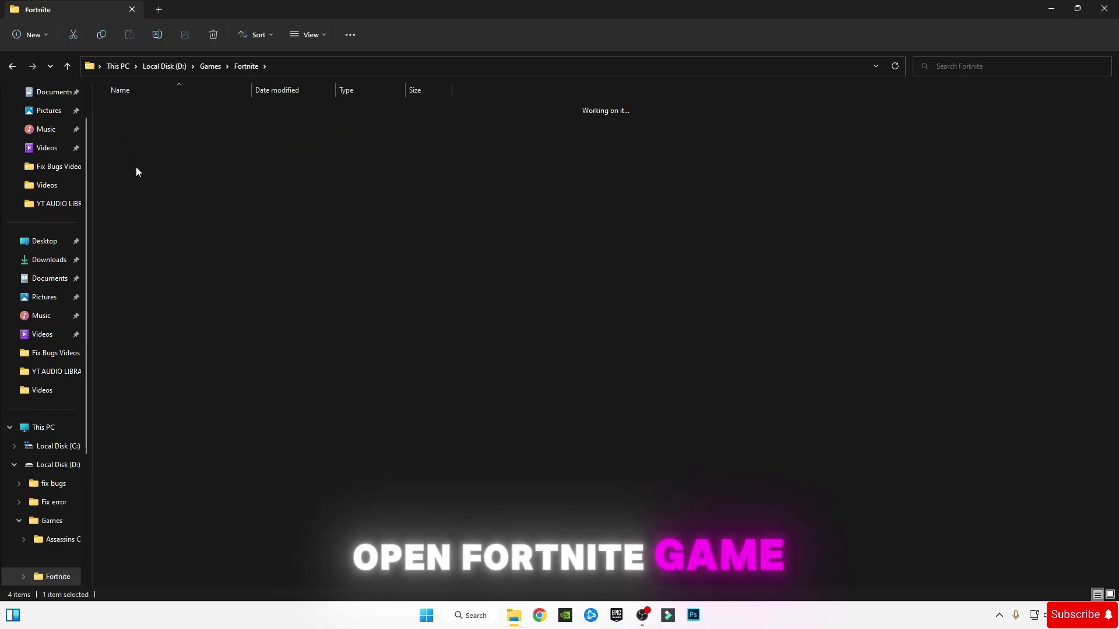
double_click(139, 109)
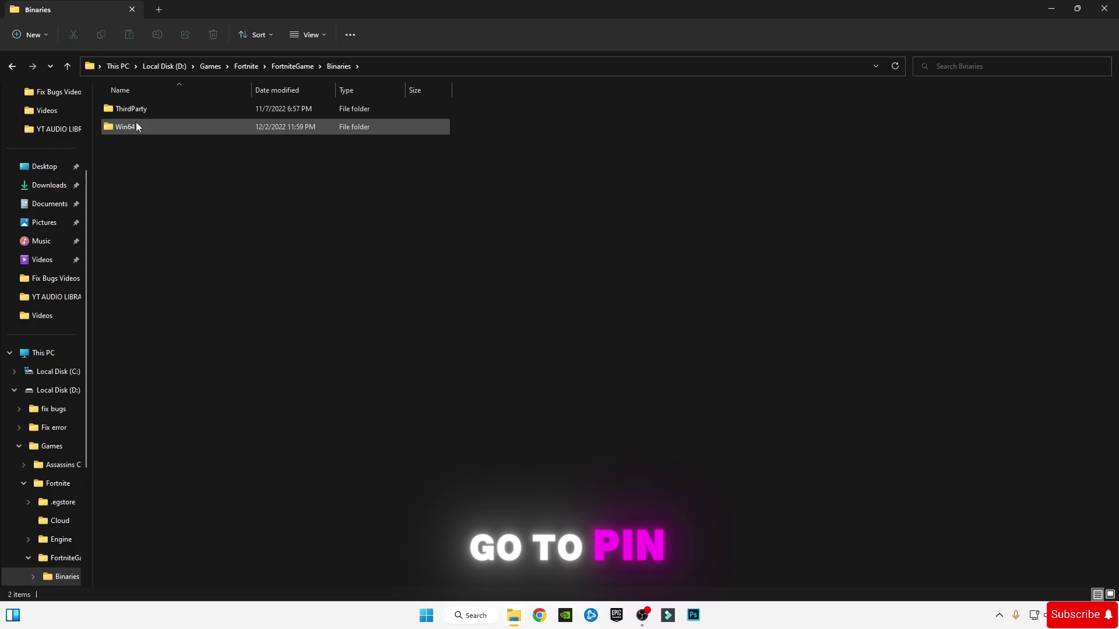
double_click(135, 125)
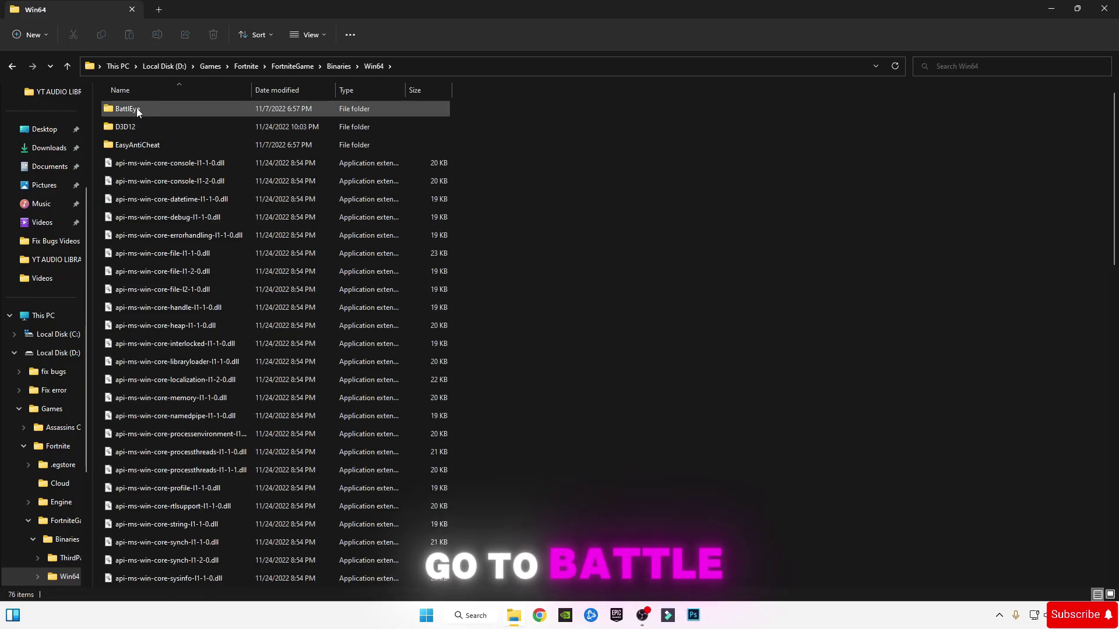
double_click(134, 109)
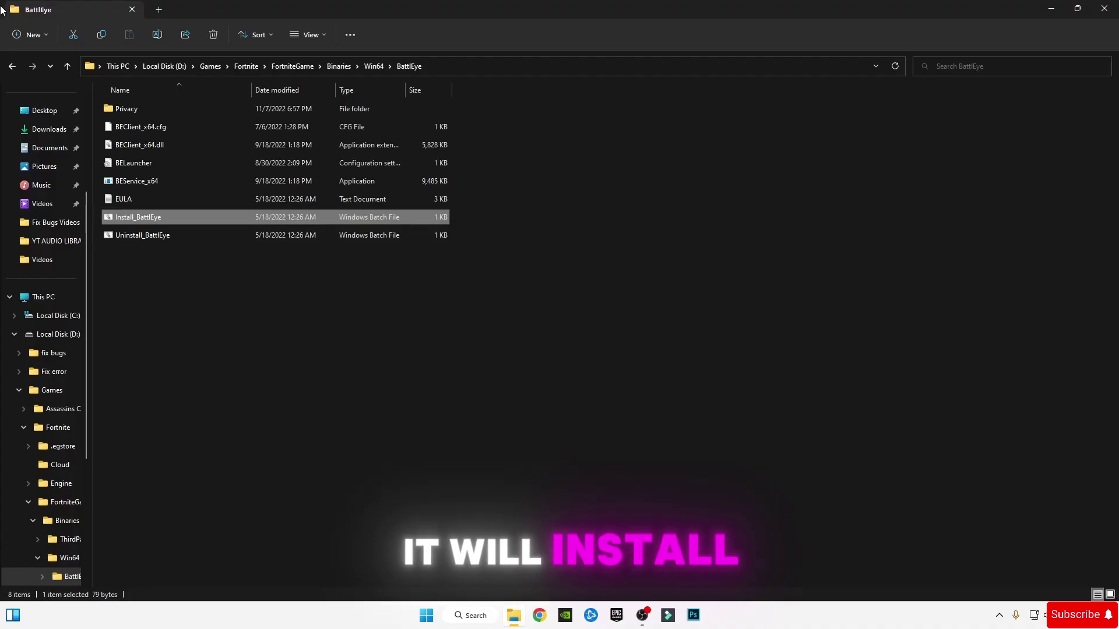
Return to Win64, launch EasyAntiCheat_Setup from the EasyAntiCheat folder and repair the Easy Anti-Cheat service.
click(10, 67)
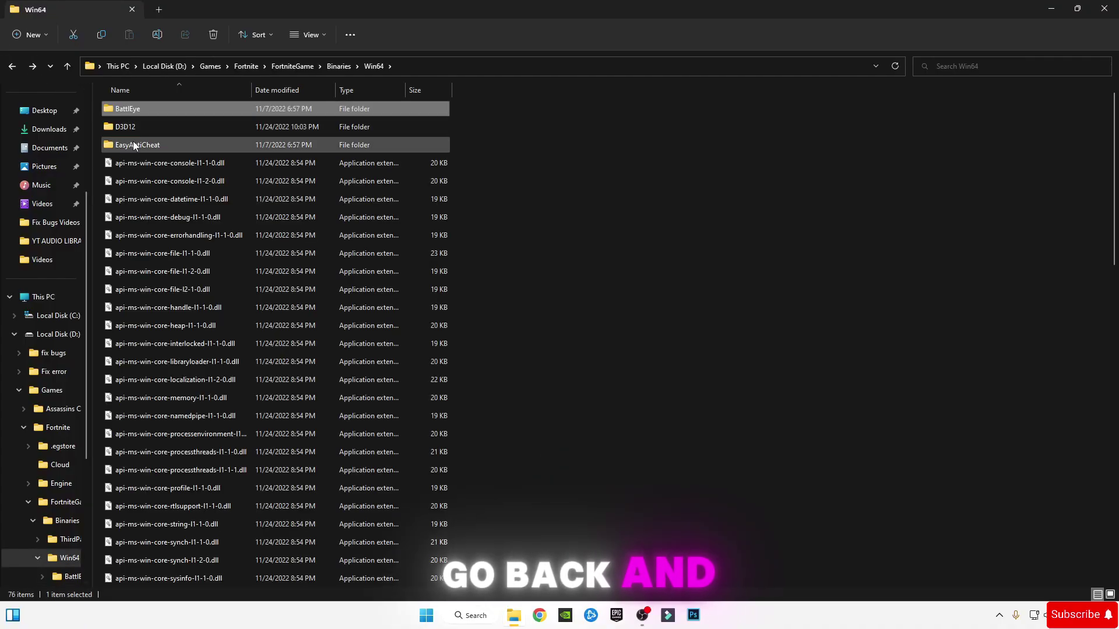
double_click(135, 145)
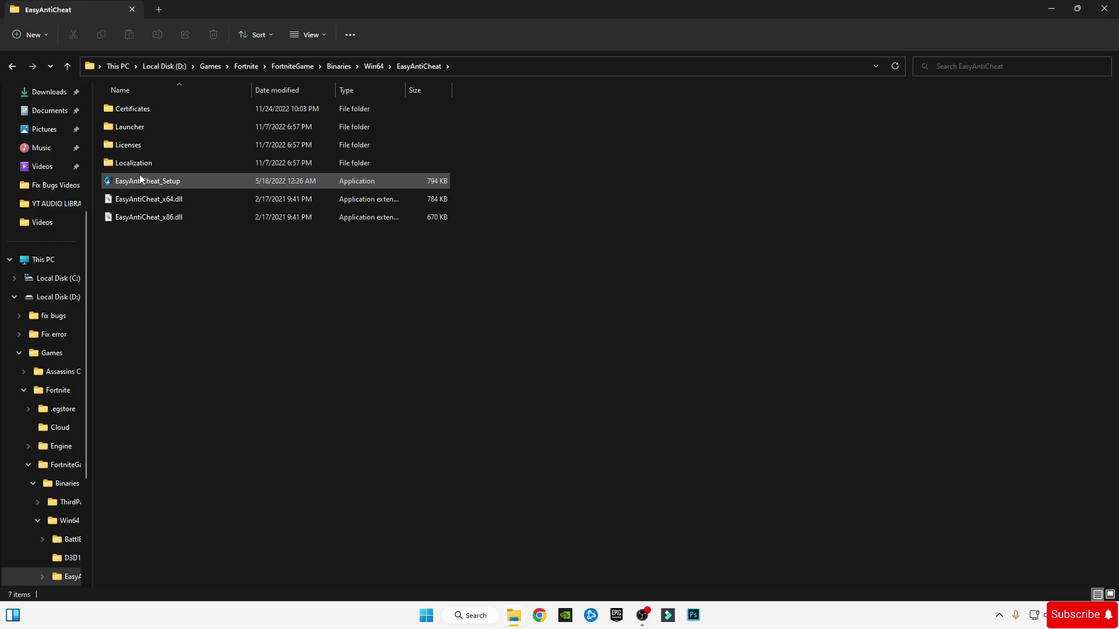
click(157, 183)
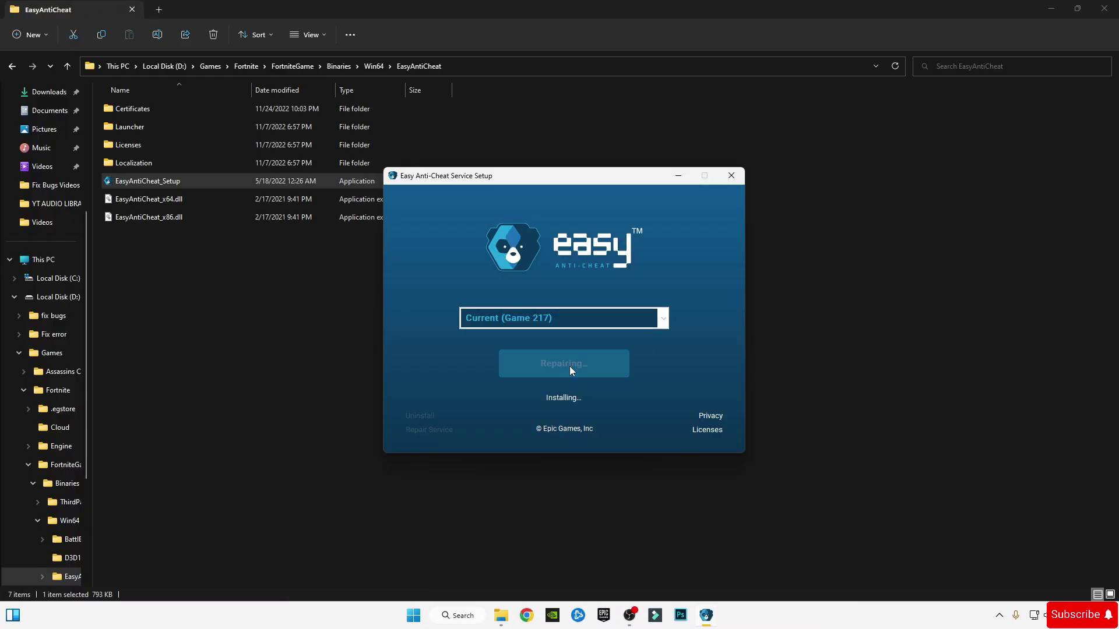
click(572, 366)
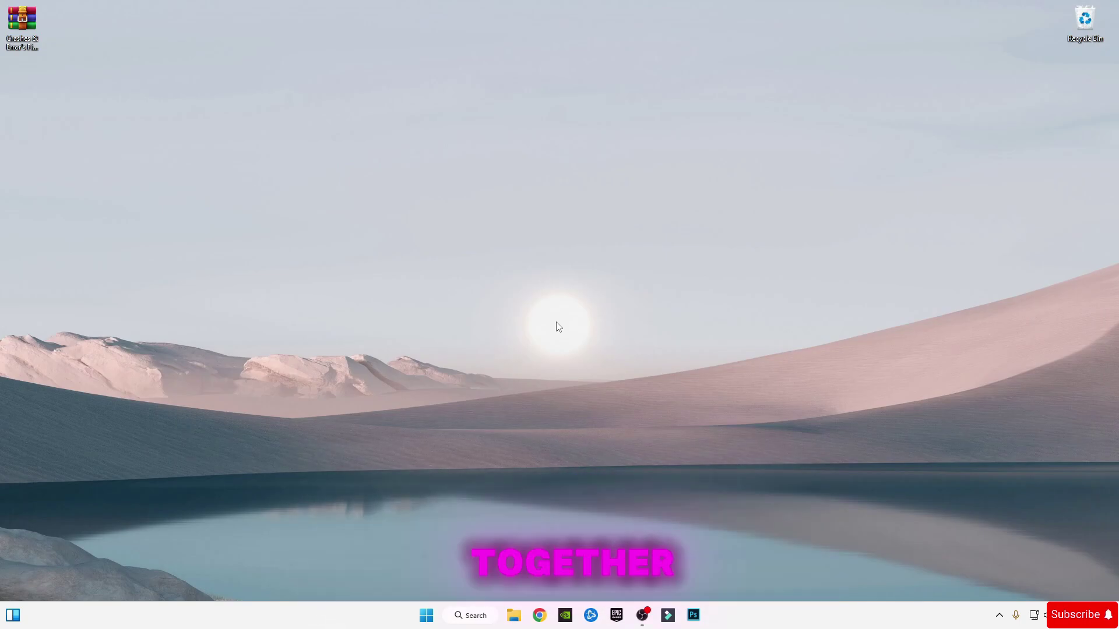
Open the current user's temporary files folder by running %temp%.
key(super)
text(r)
key(super)
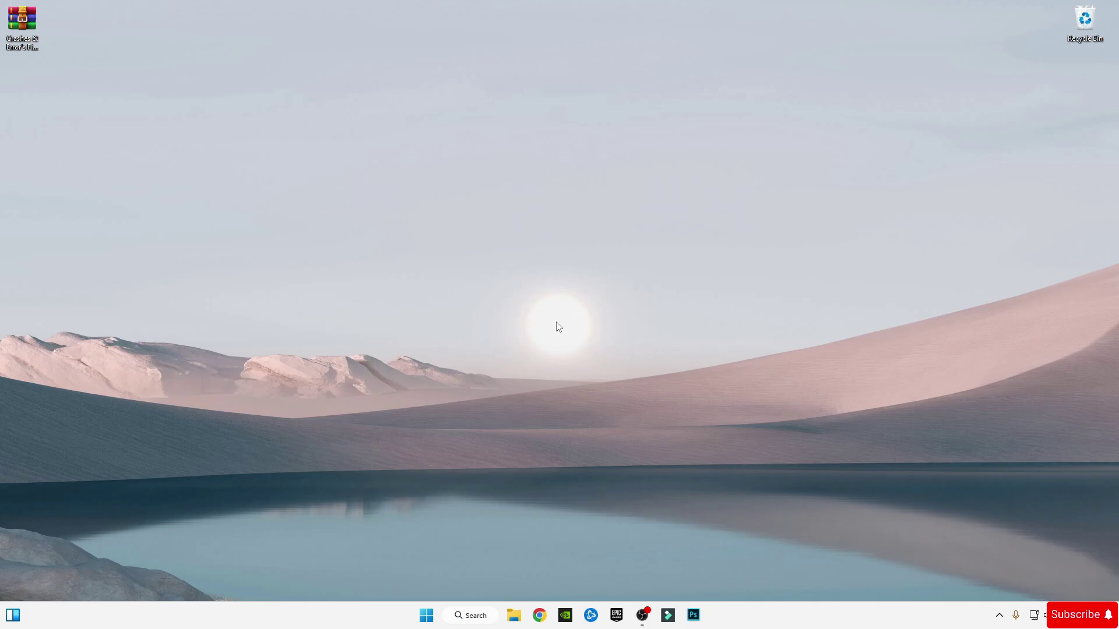
key(super)
key(super+r)
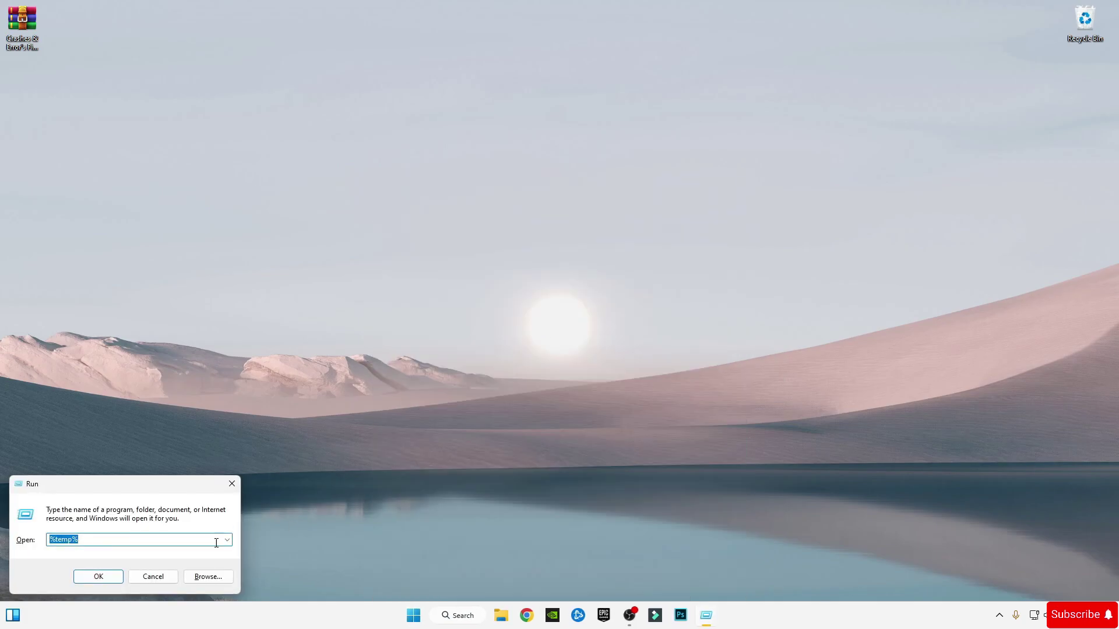
text(%temp%)
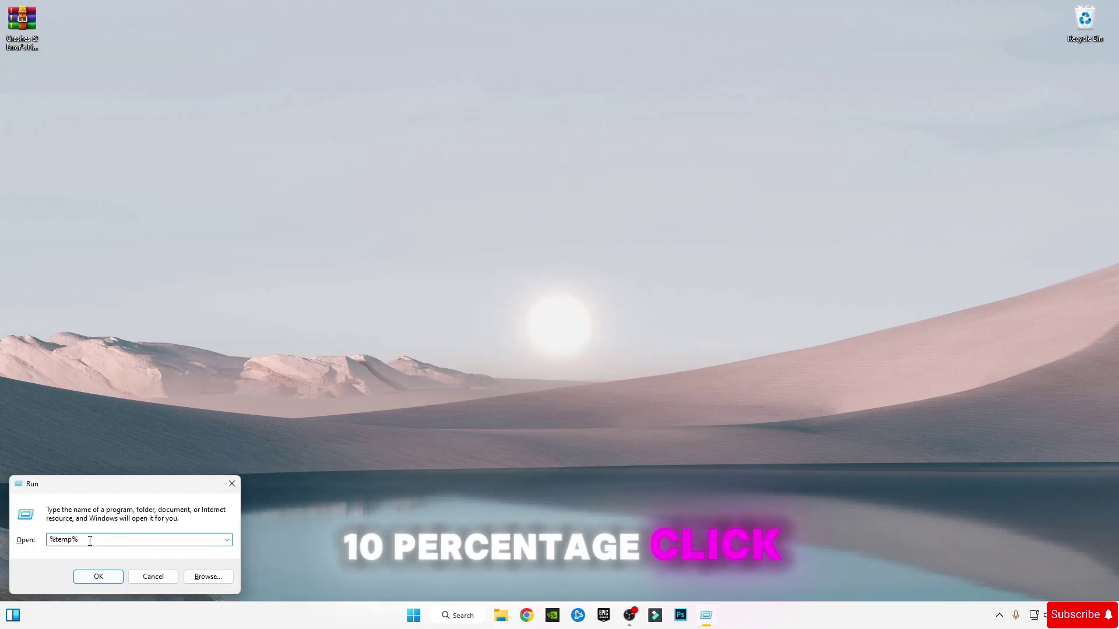
click(102, 577)
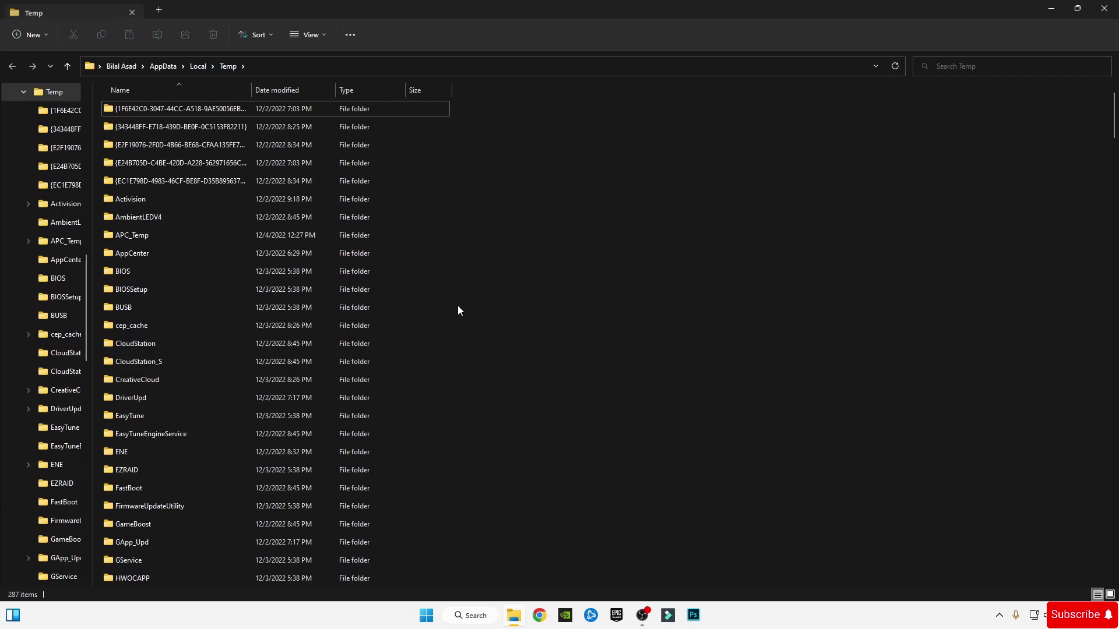
Delete everything in the user's Temp folder, skipping the APC_Temp folder that is in use.
click(287, 307)
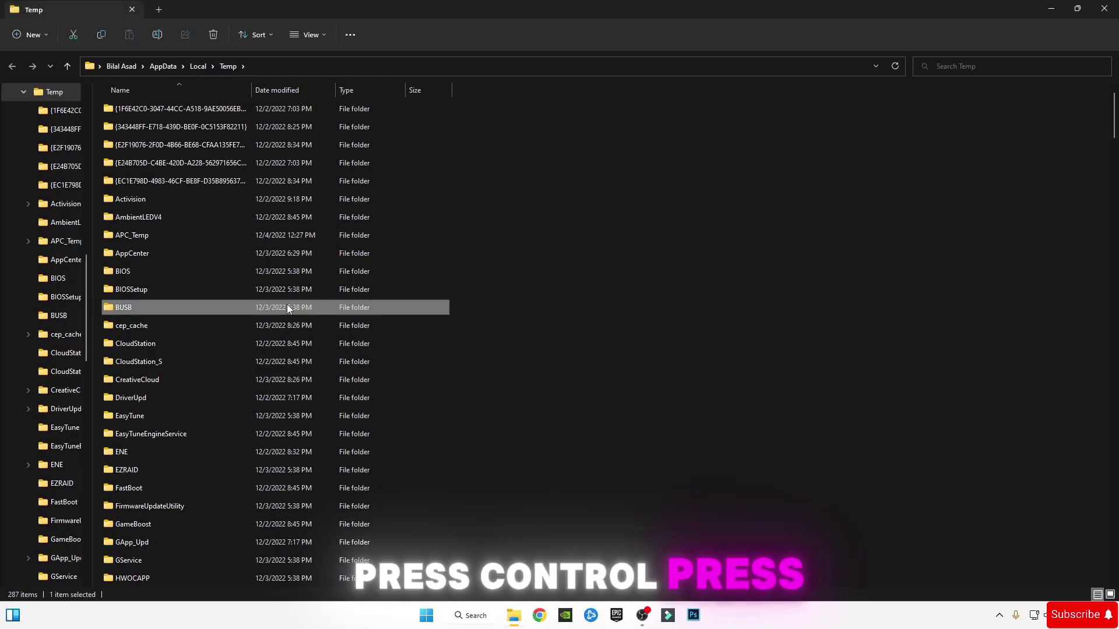
key(ctrl+a)
right_click(188, 188)
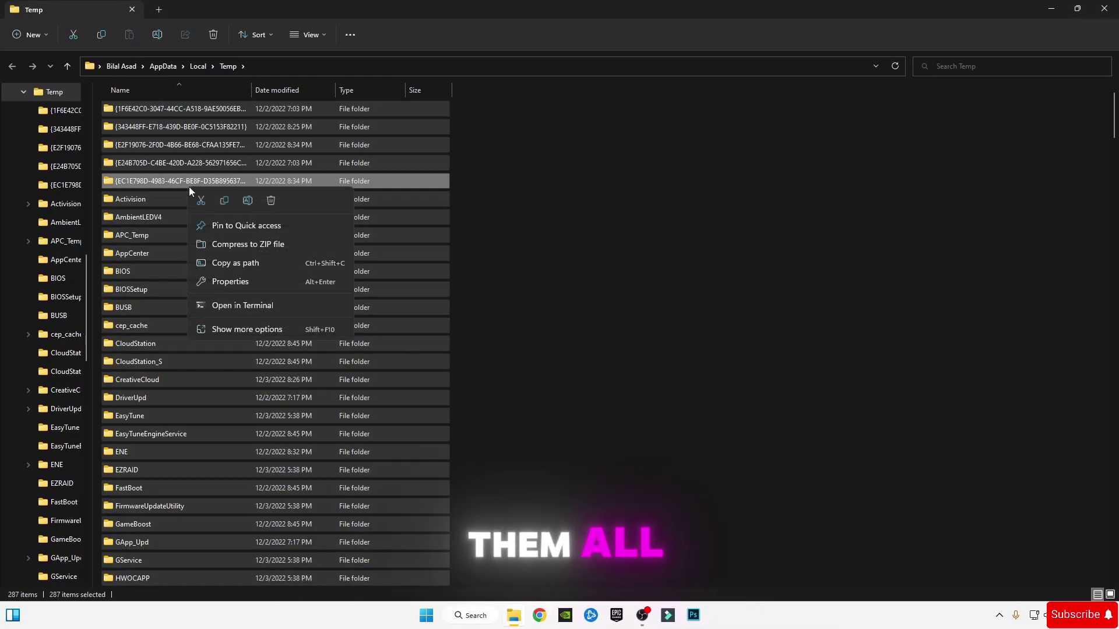
click(271, 200)
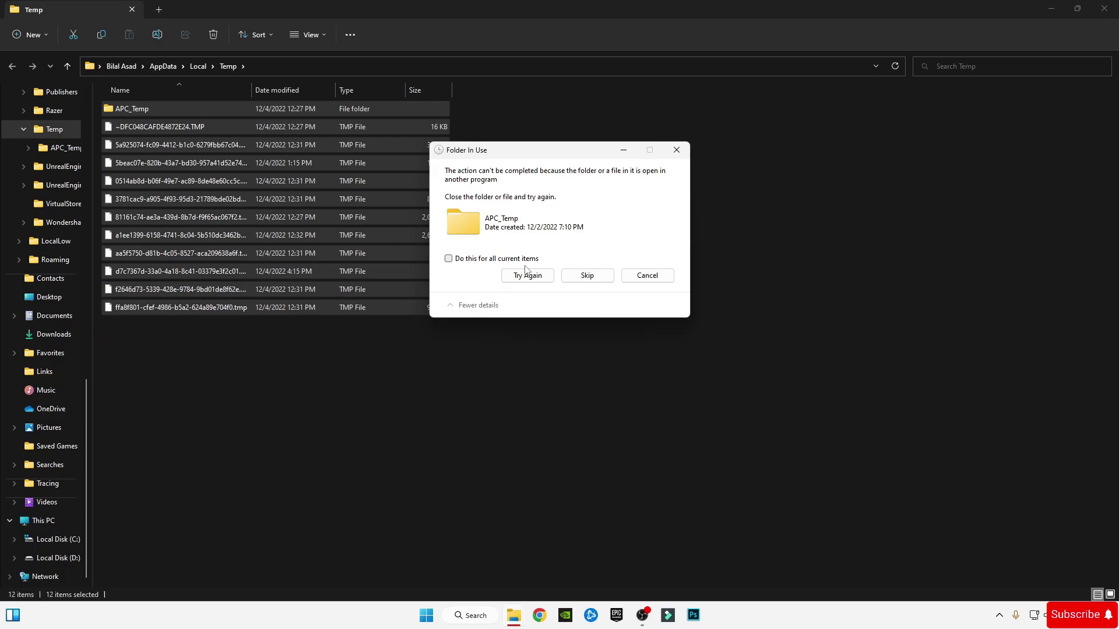
click(586, 276)
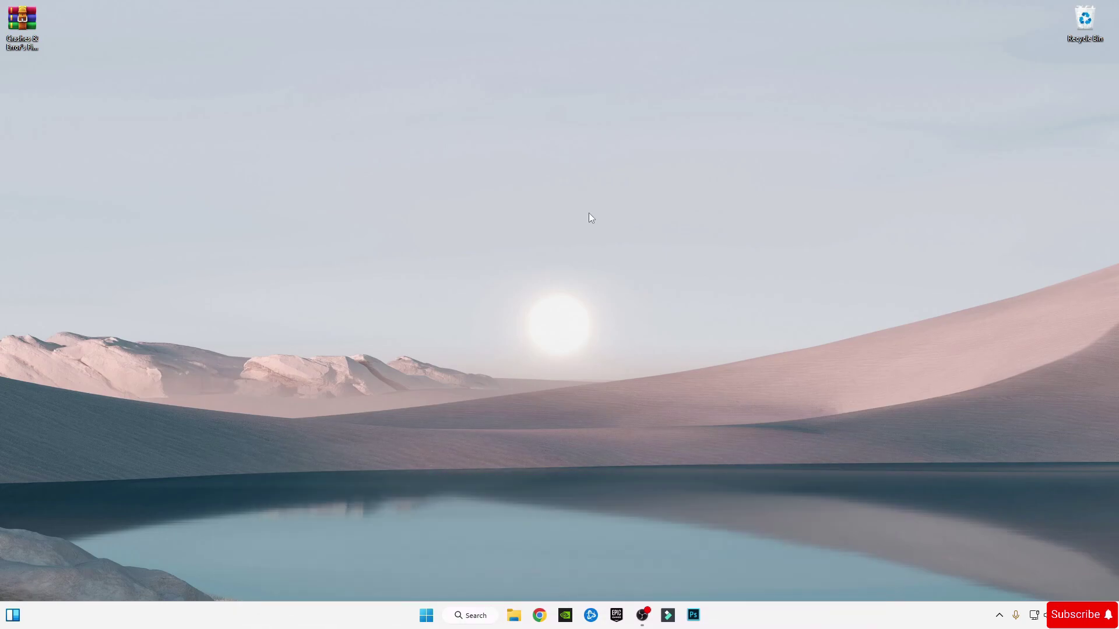
Open the Windows Temp folder by running temp without the percent signs.
key(super+r)
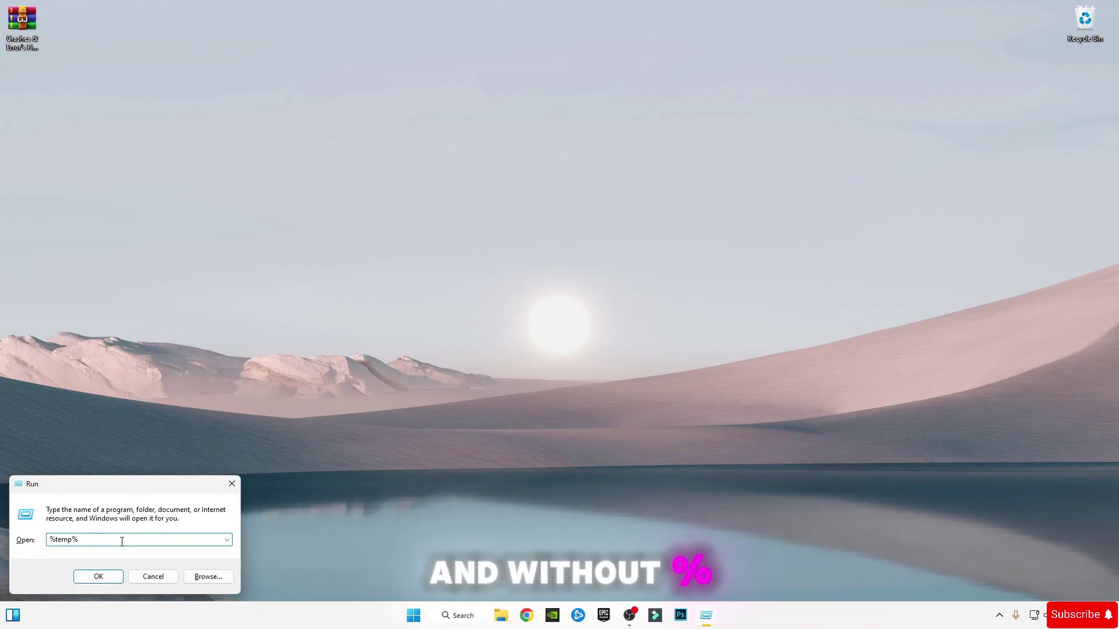
key(BackSpace)
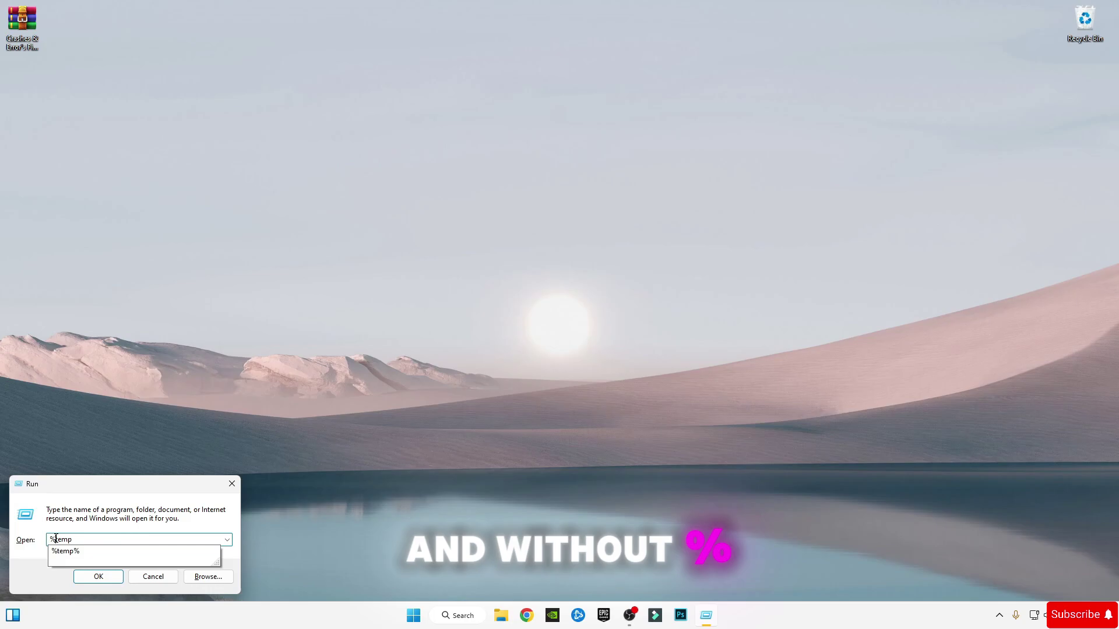
click(55, 539)
key(BackSpace)
click(98, 576)
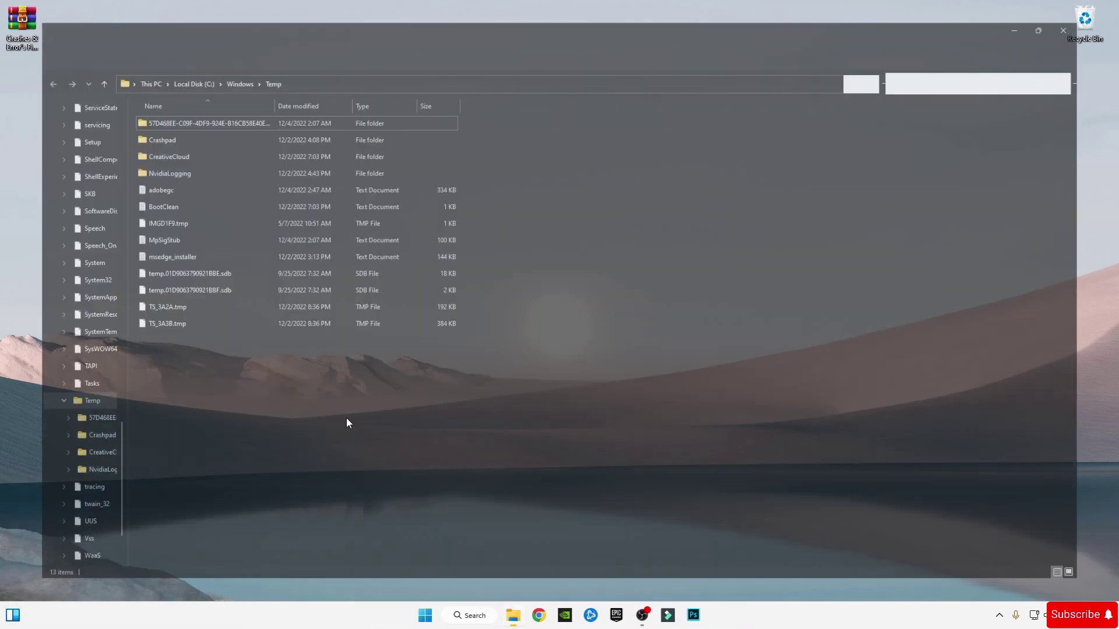
Delete all files and folders in the Windows Temp folder.
key(ctrl+a)
right_click(222, 200)
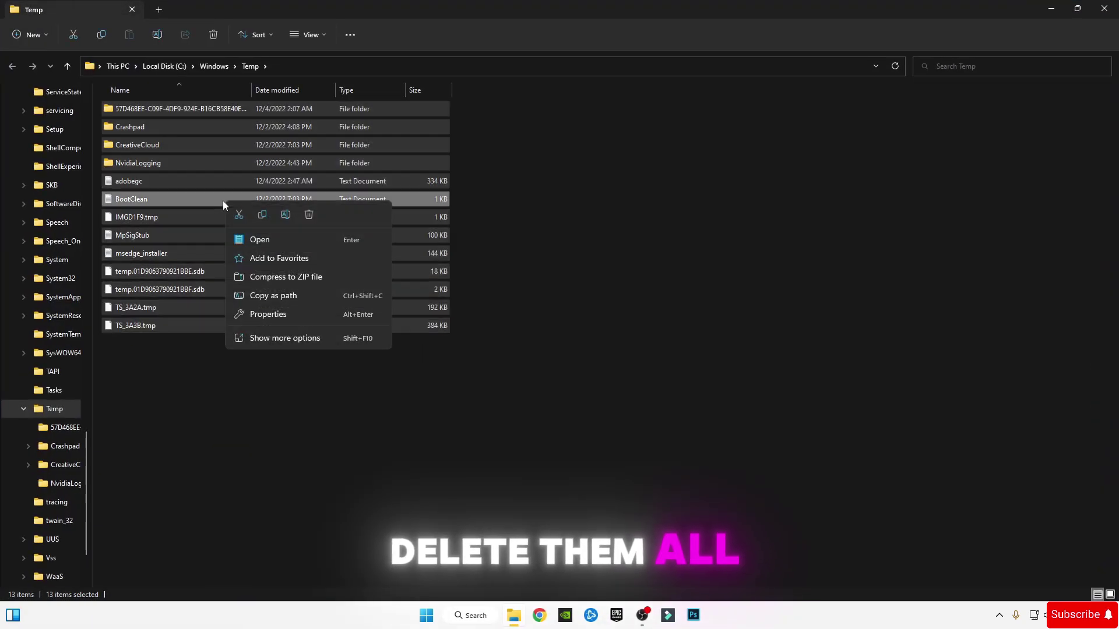
click(320, 215)
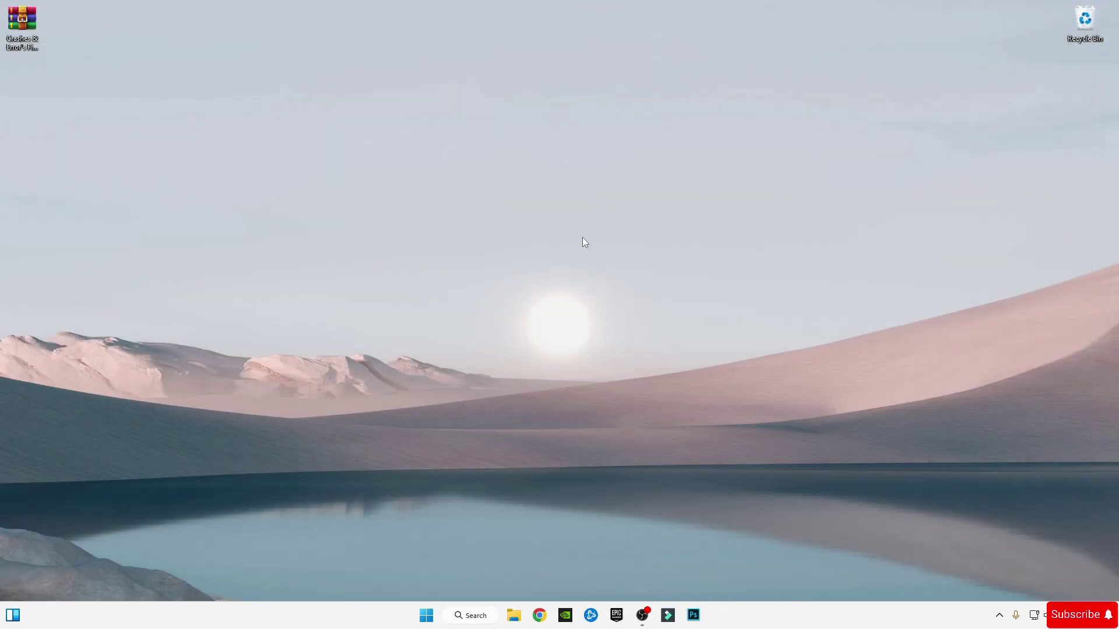
Open the Windows Prefetch folder by running prefetch and grant permission to access it.
key(super+r)
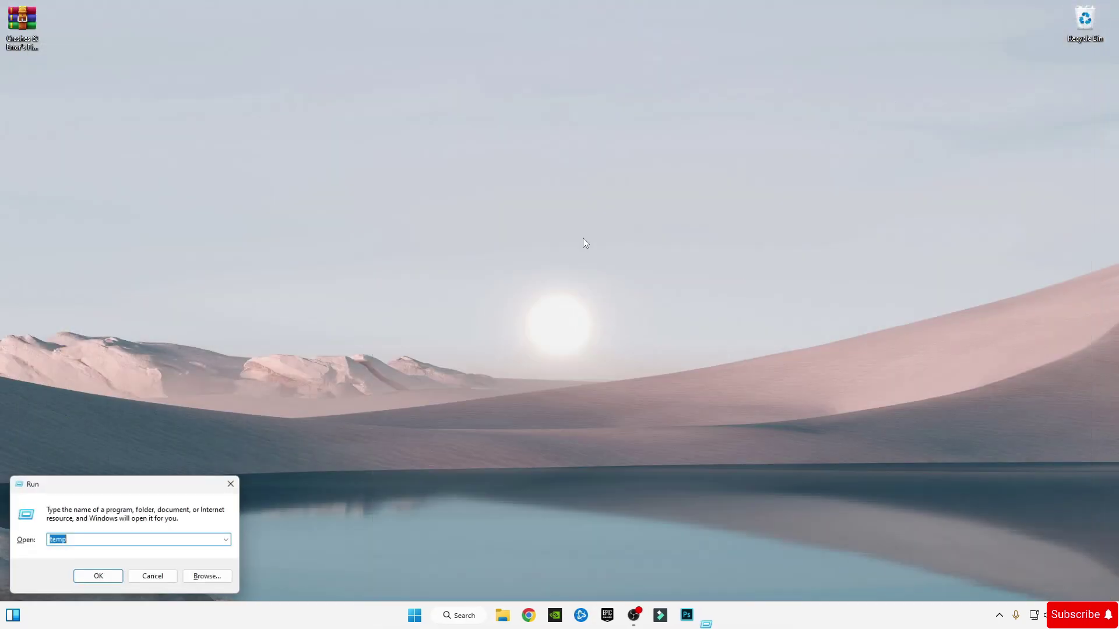
key(super)
click(144, 551)
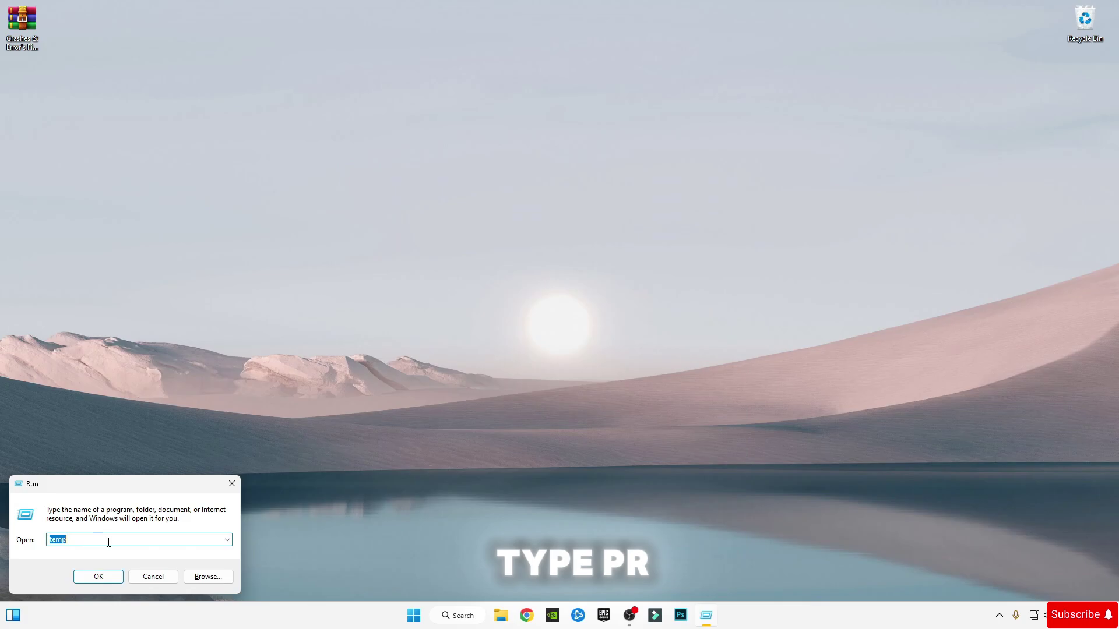
text(prefetch)
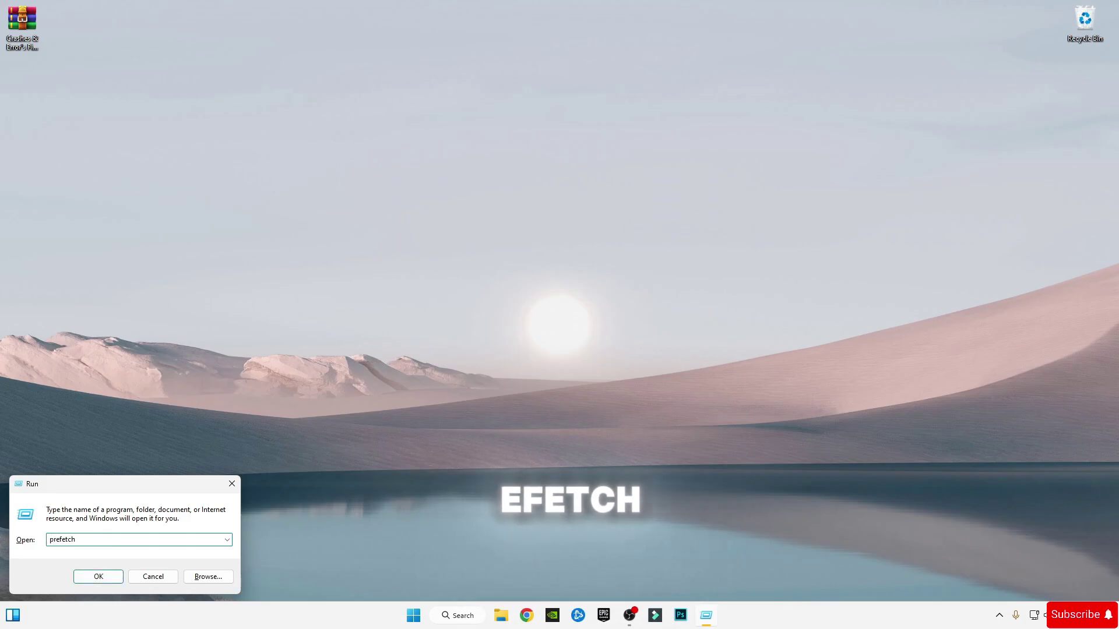
key(Return)
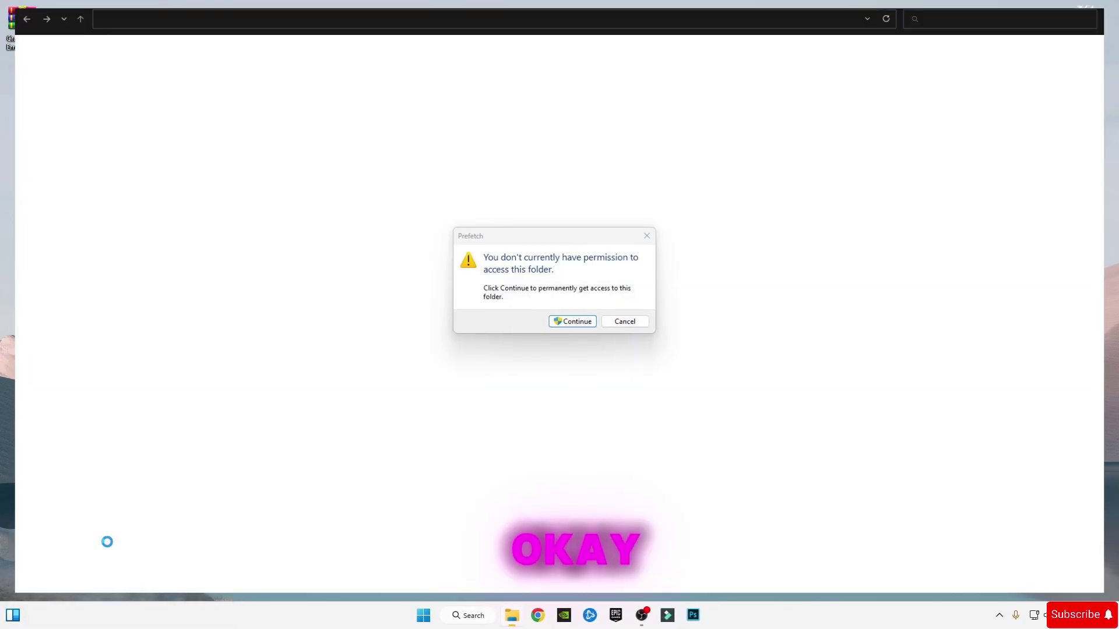
click(577, 328)
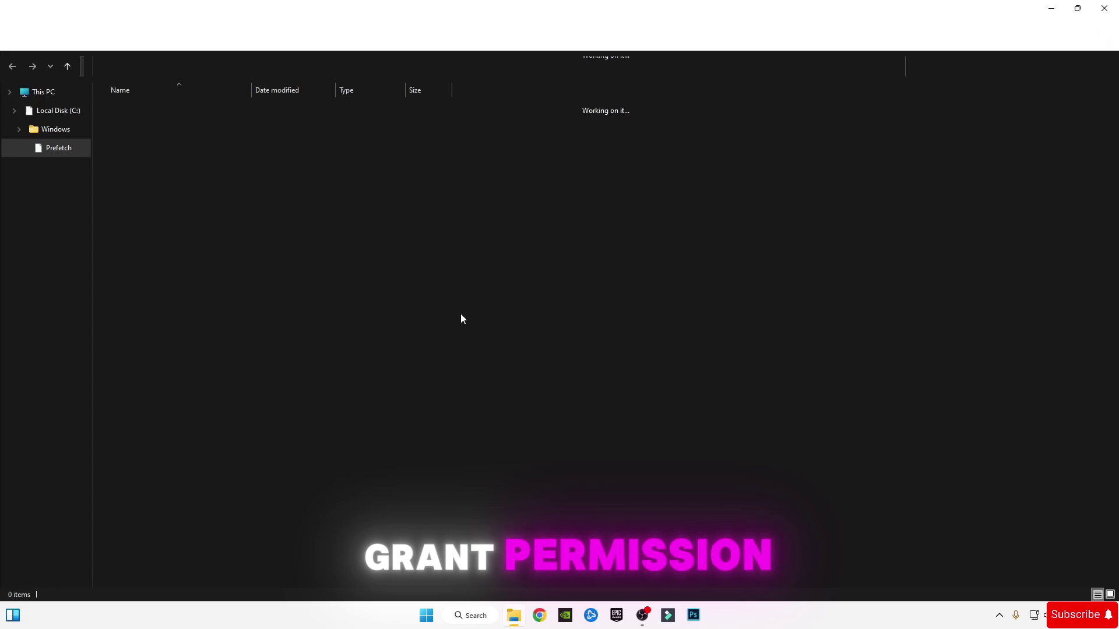
Delete all files and folders in the Prefetch folder.
click(362, 289)
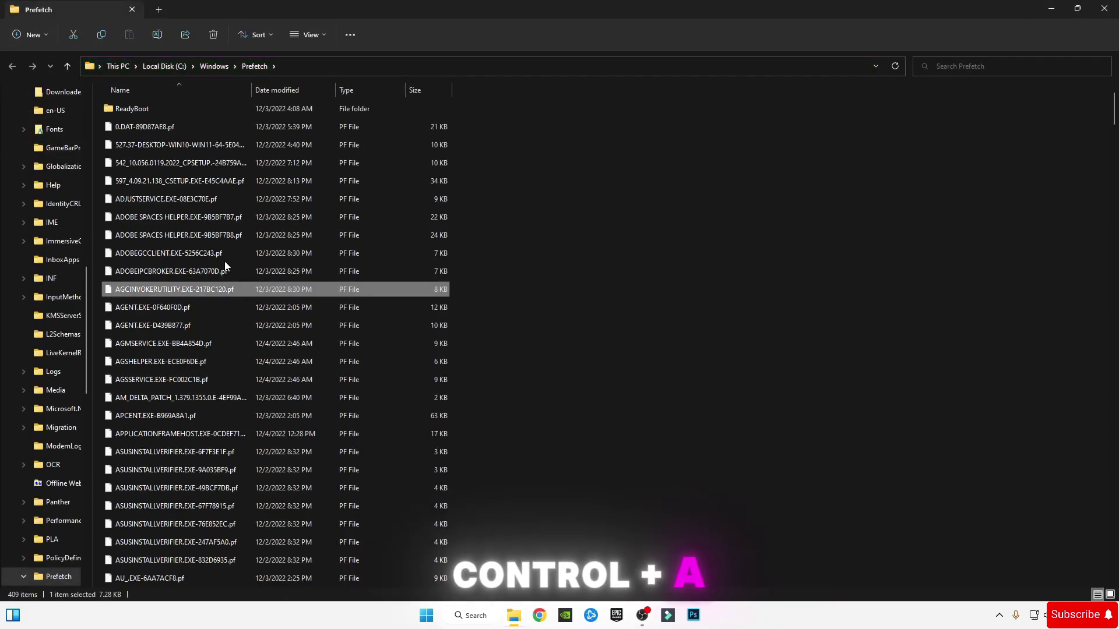
key(ctrl+a)
right_click(184, 232)
click(293, 245)
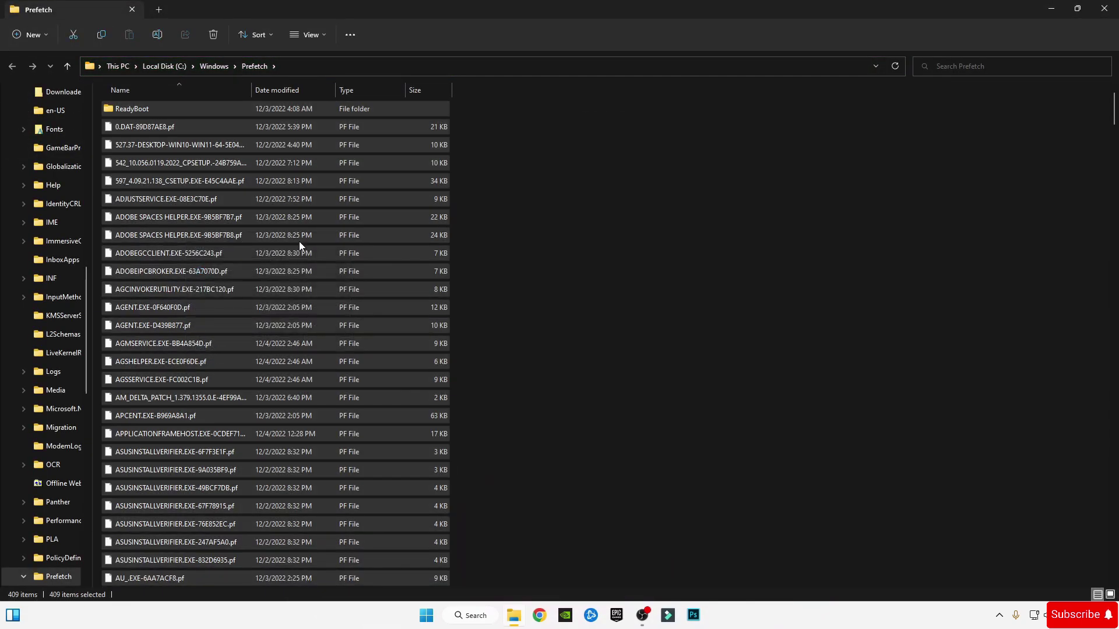
Skip the in-use file for all current items to finish clearing the Prefetch folder.
click(449, 250)
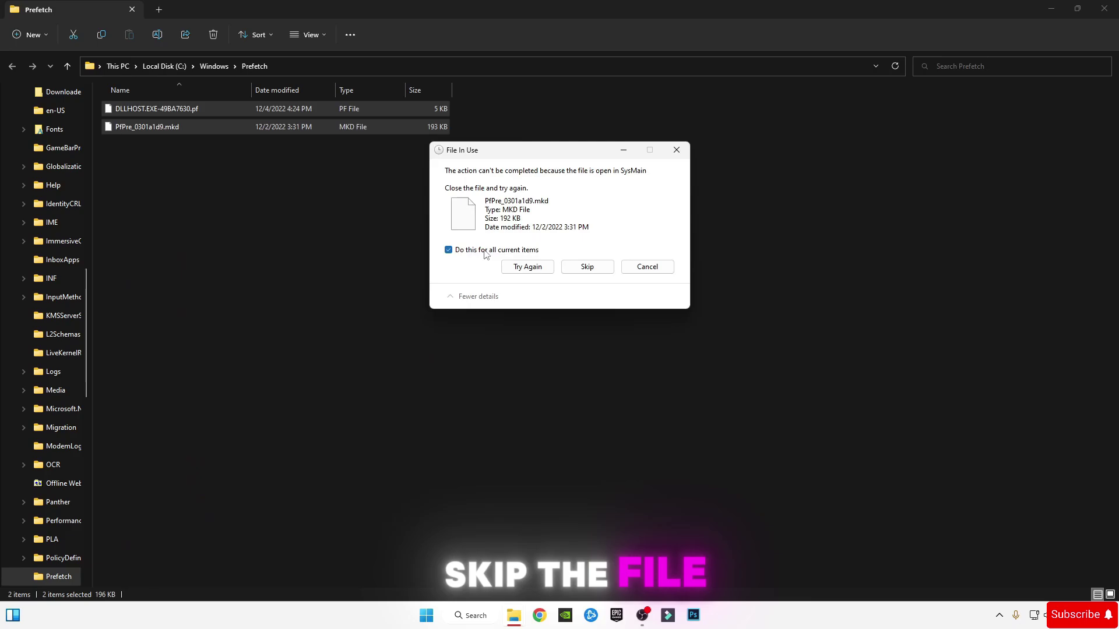
click(581, 267)
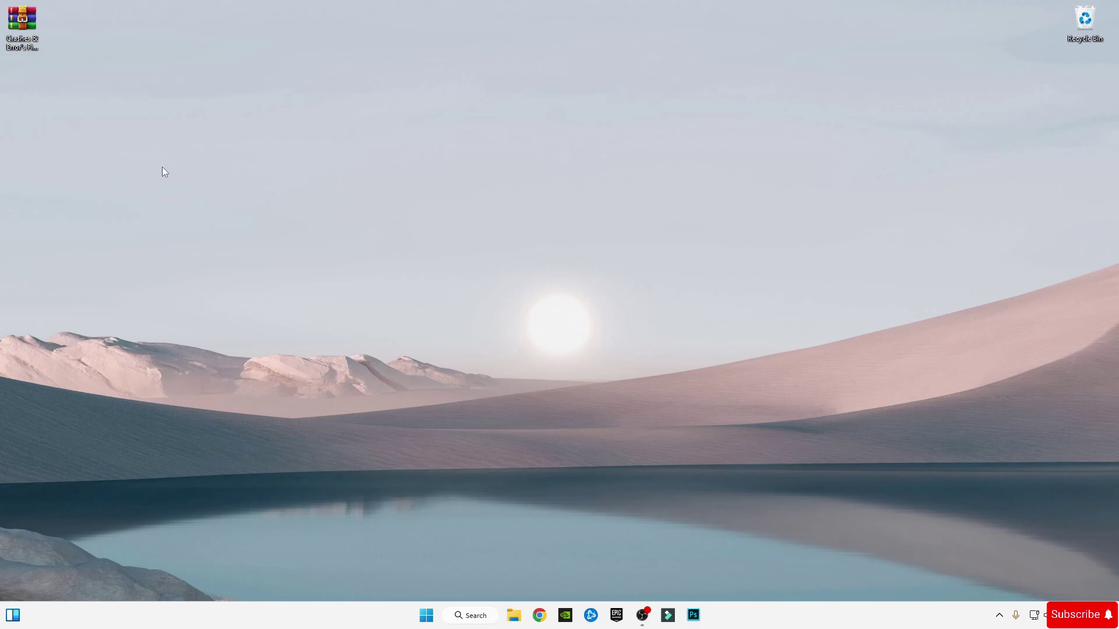
Open Computer Management for This PC from File Explorer and show the Device Manager.
click(514, 615)
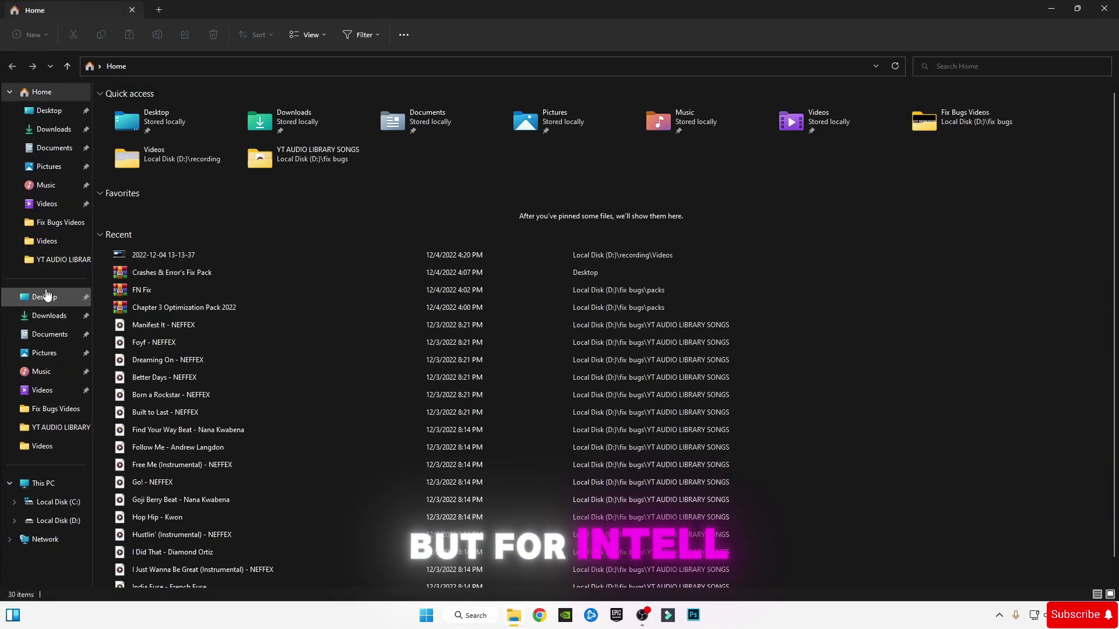
right_click(41, 489)
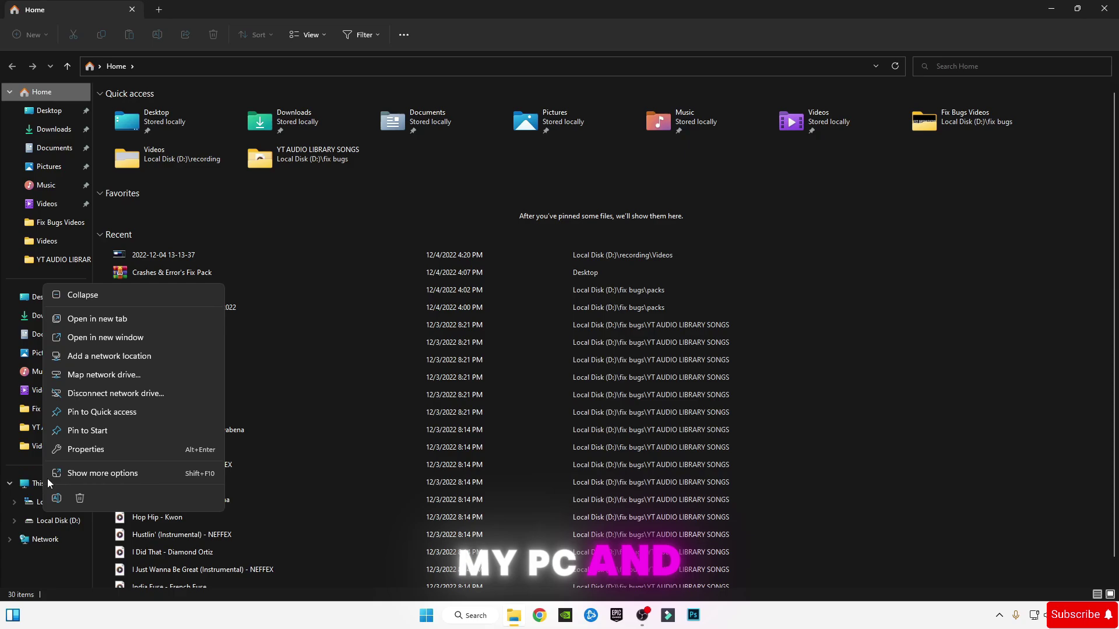
click(81, 474)
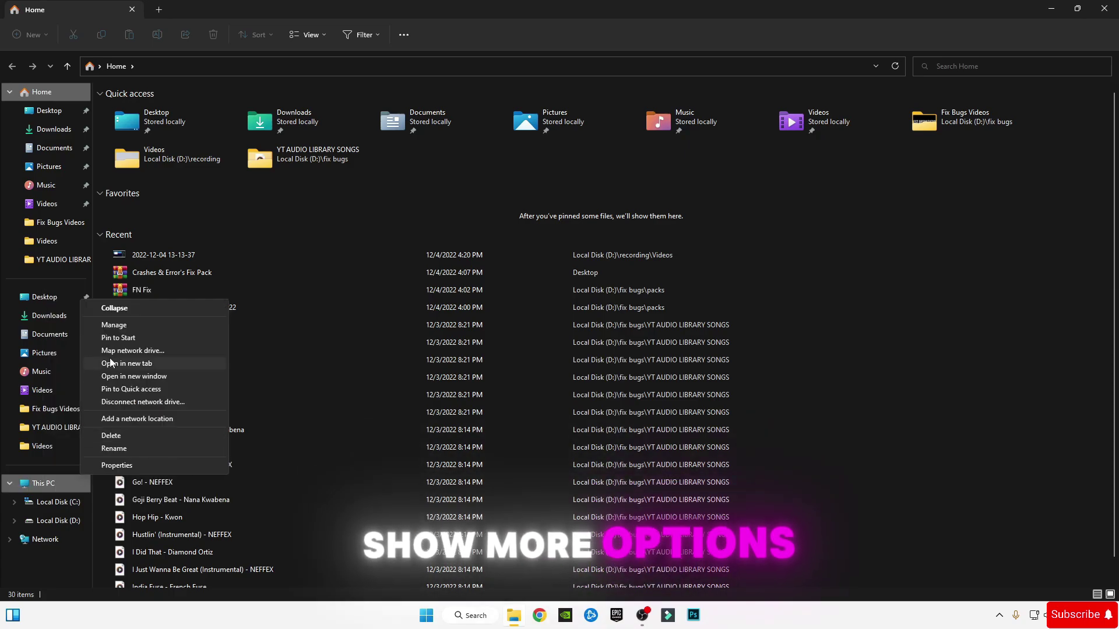
click(113, 324)
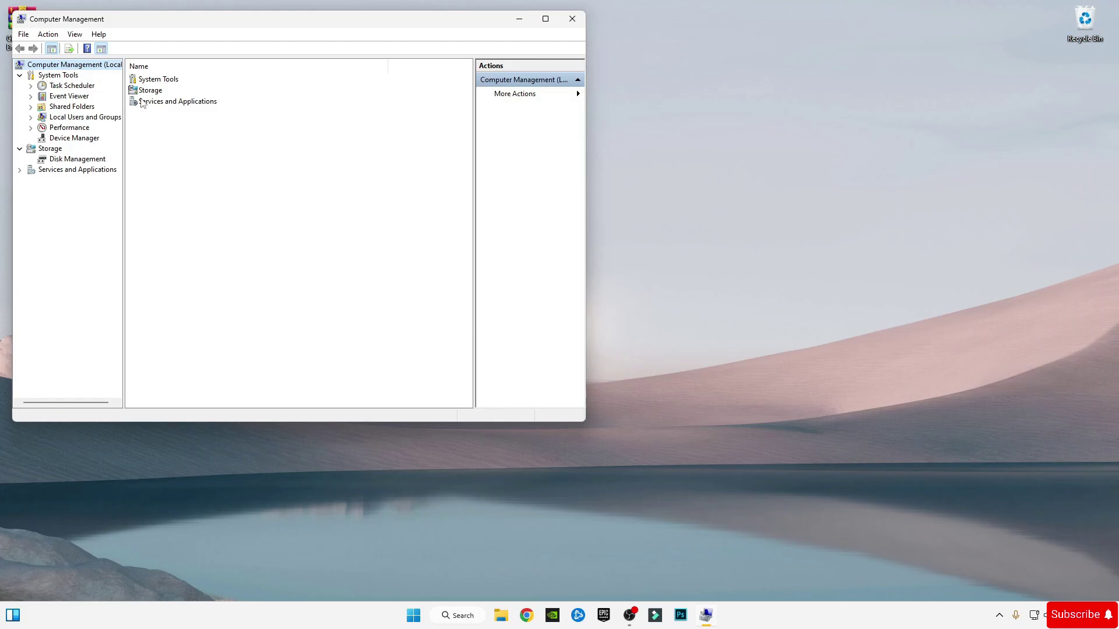
click(68, 139)
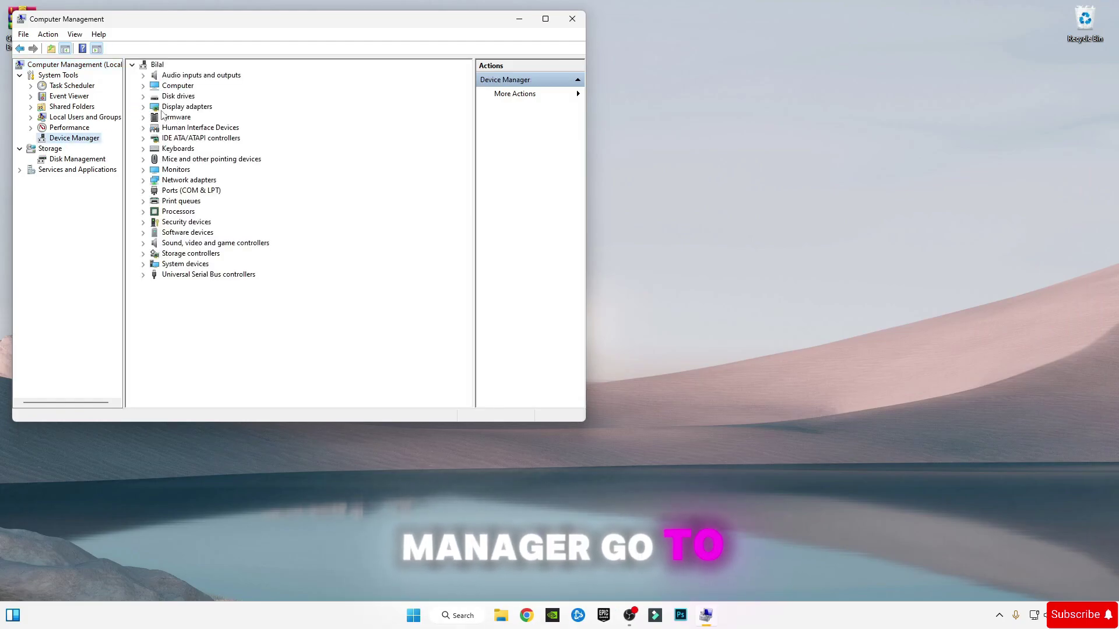
Update the NVIDIA GeForce GTX 1660 SUPER display adapter's driver with an automatic search and close Computer Management.
click(144, 107)
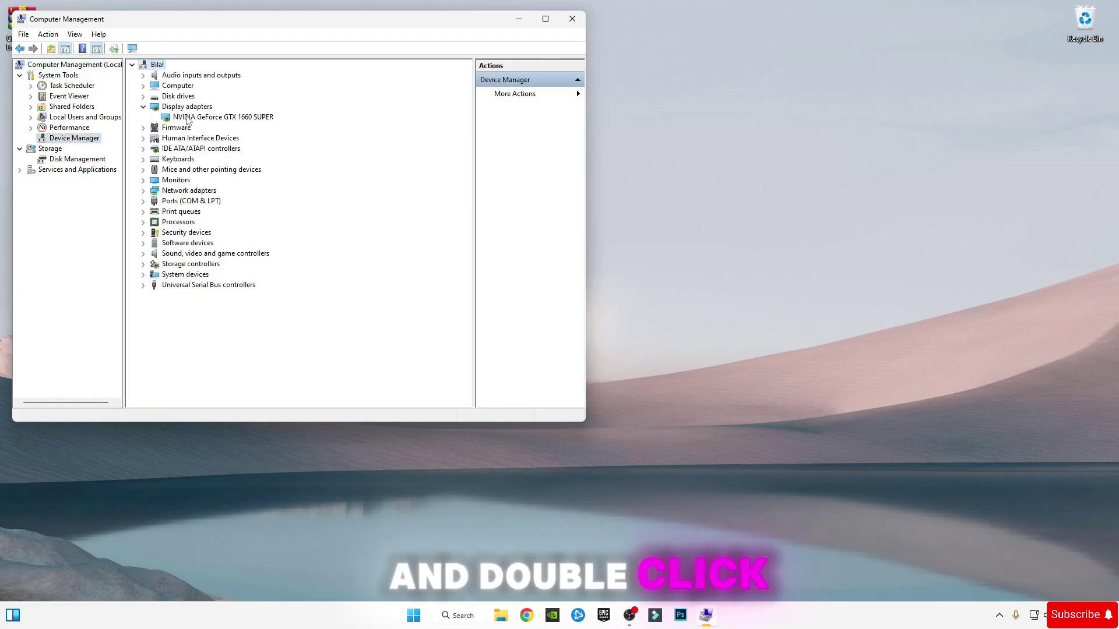
click(191, 117)
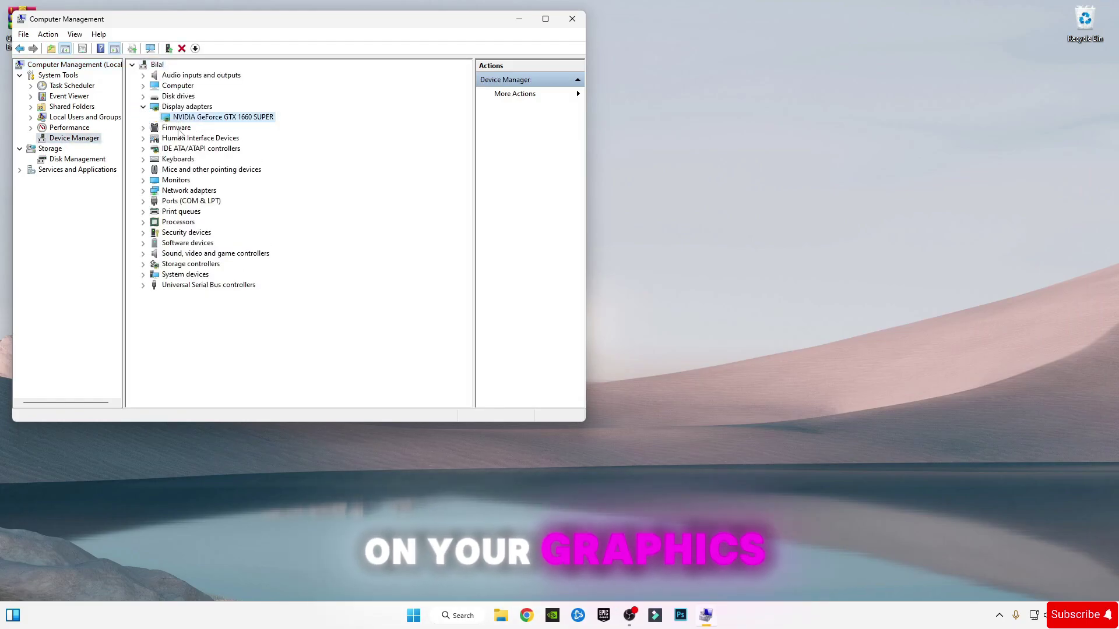
double_click(217, 120)
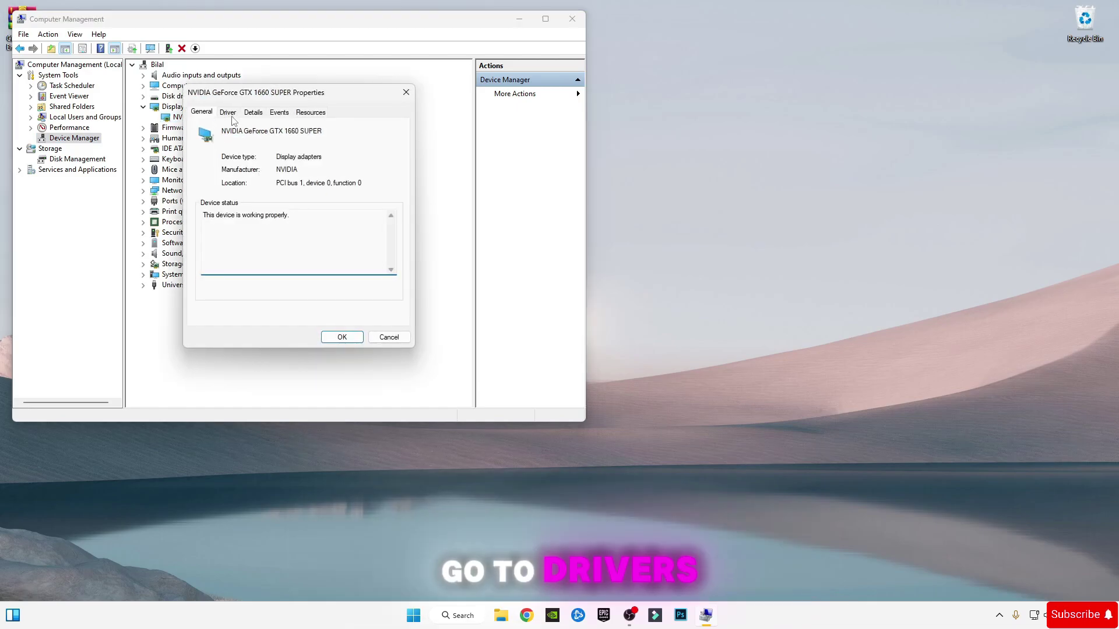
click(227, 113)
click(225, 242)
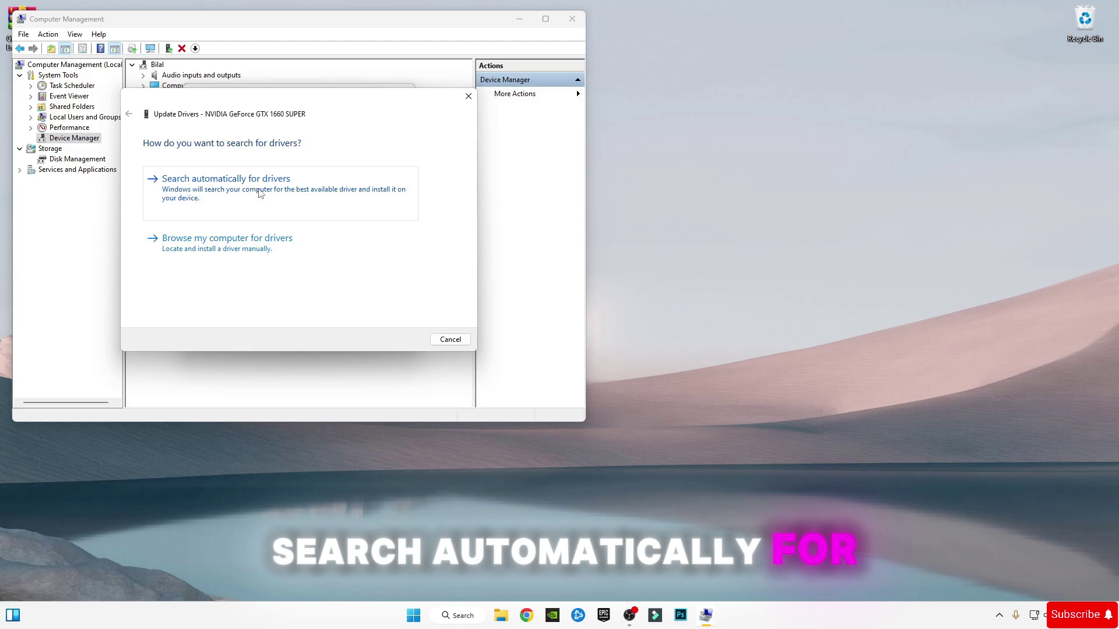
click(259, 194)
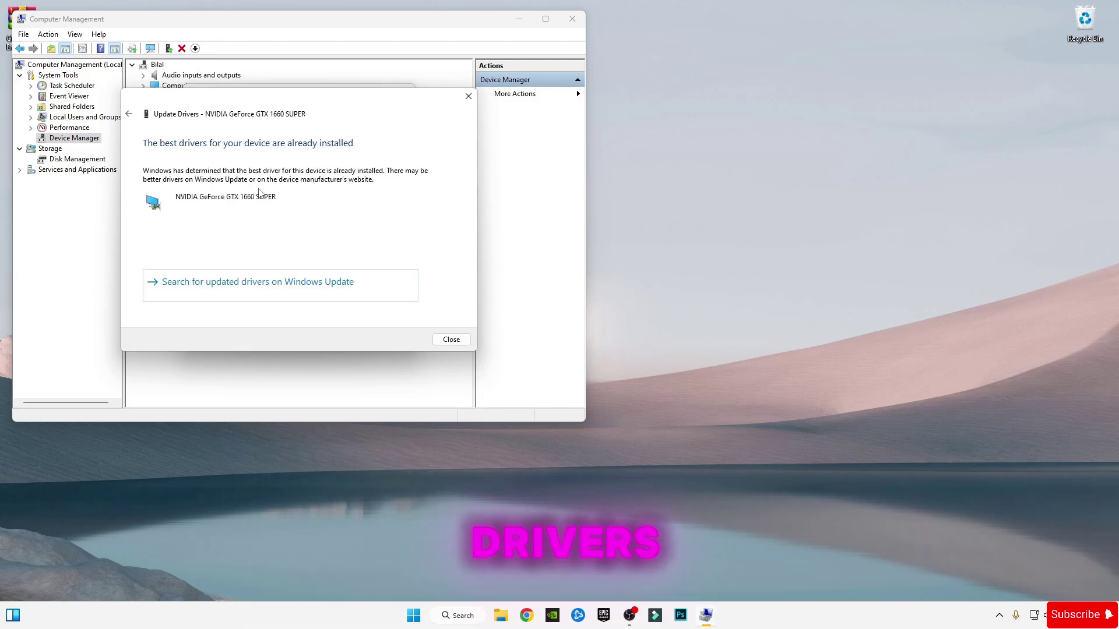
click(444, 341)
click(341, 338)
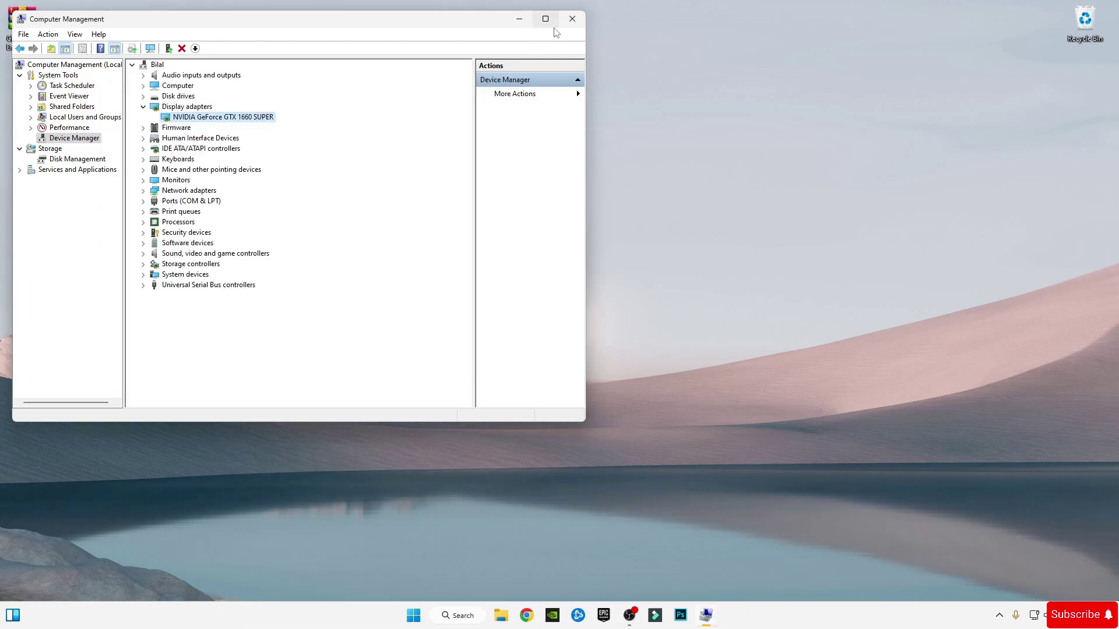
click(567, 25)
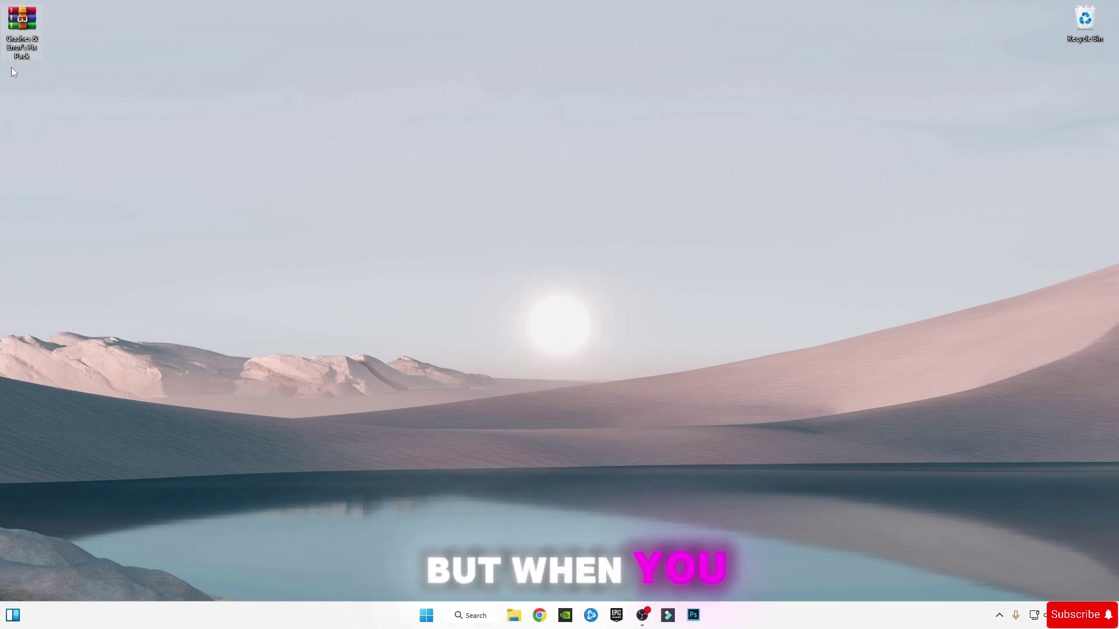
Move the Crashes & Error's Fix Pack archive out of the corner to an open area of the desktop.
drag(22, 26, 292, 124)
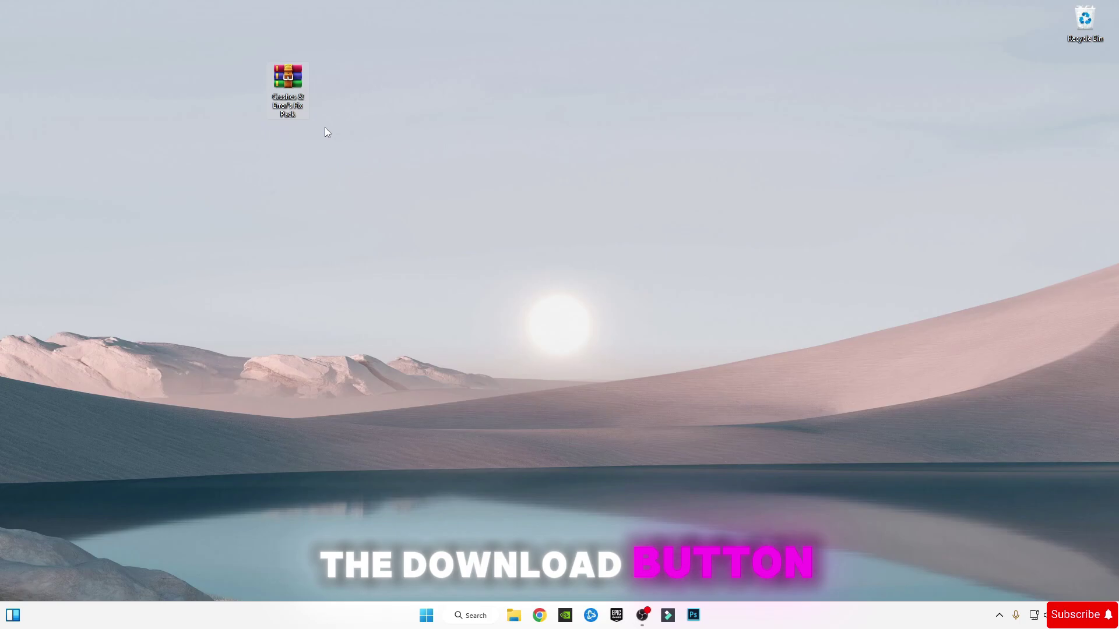
drag(330, 42, 254, 52)
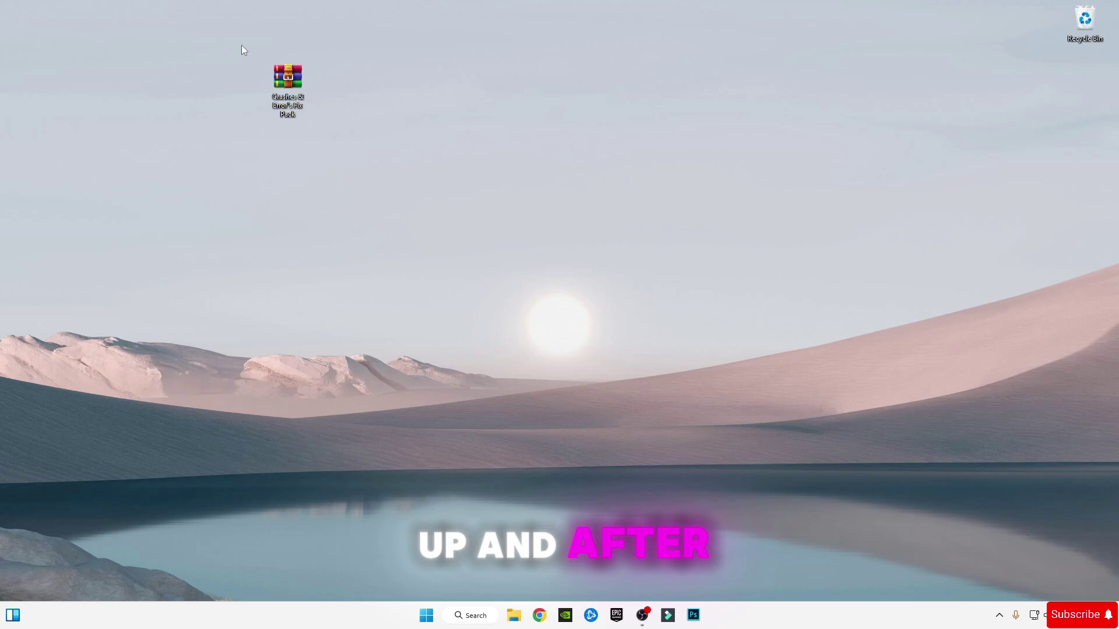
drag(241, 45, 328, 90)
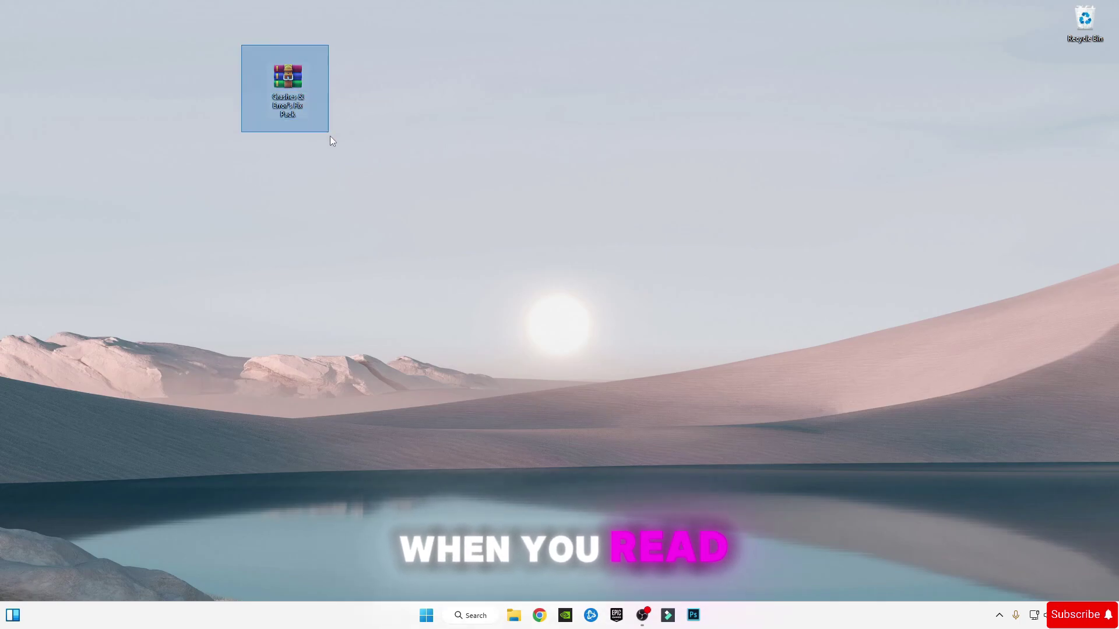
drag(330, 137, 241, 114)
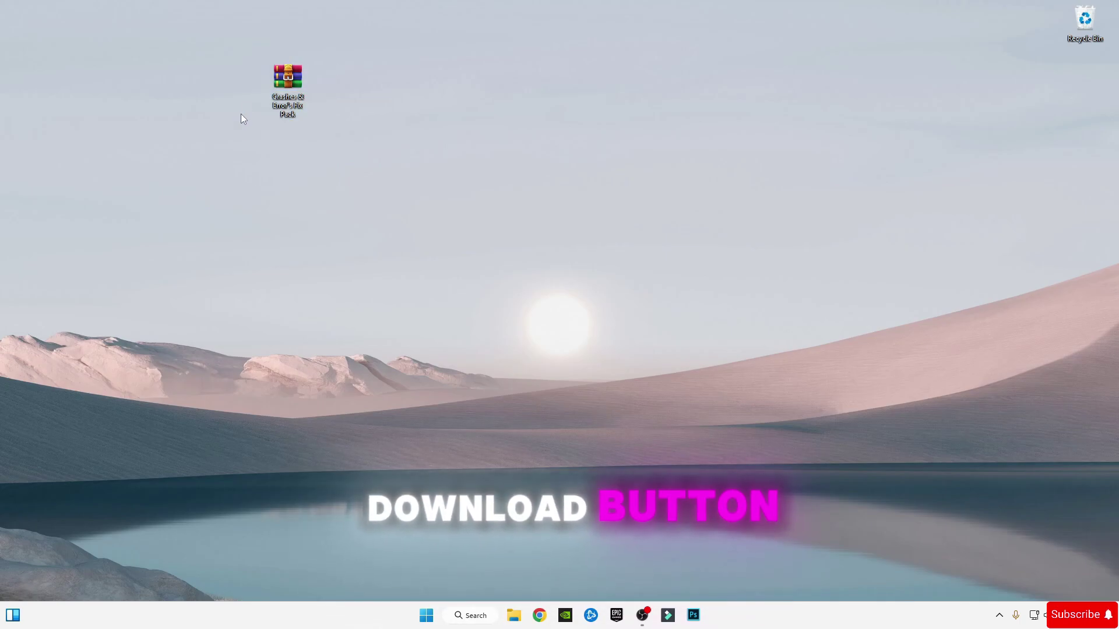
drag(247, 41, 320, 45)
drag(216, 51, 348, 134)
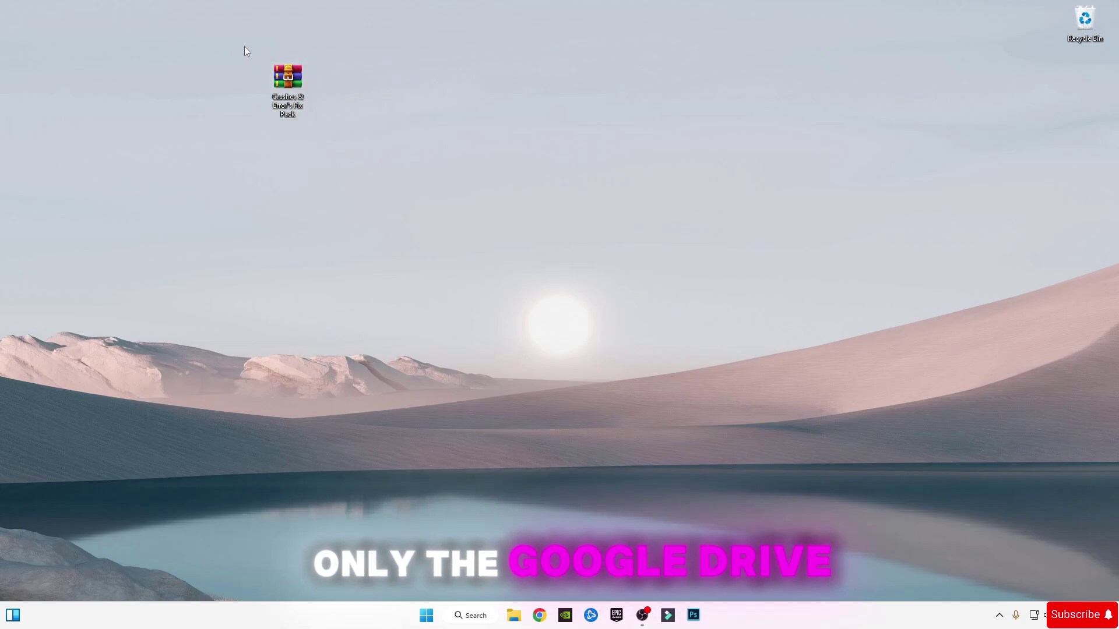
drag(242, 46, 324, 119)
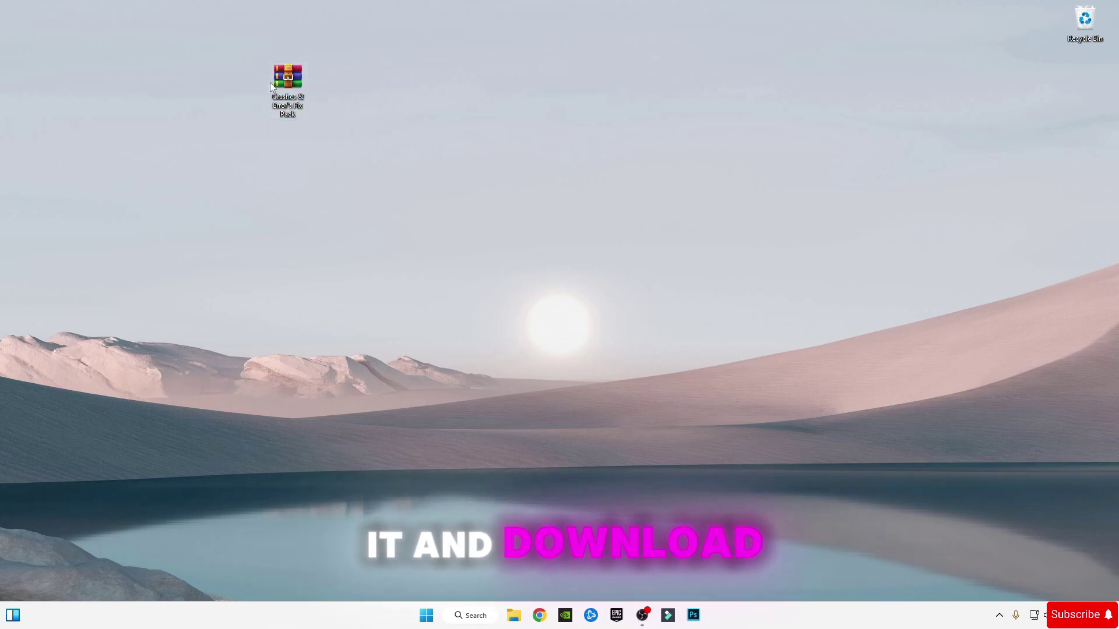
Extract the Crashes & Error's Fix Pack archive onto the desktop and open the extracted folder.
right_click(289, 82)
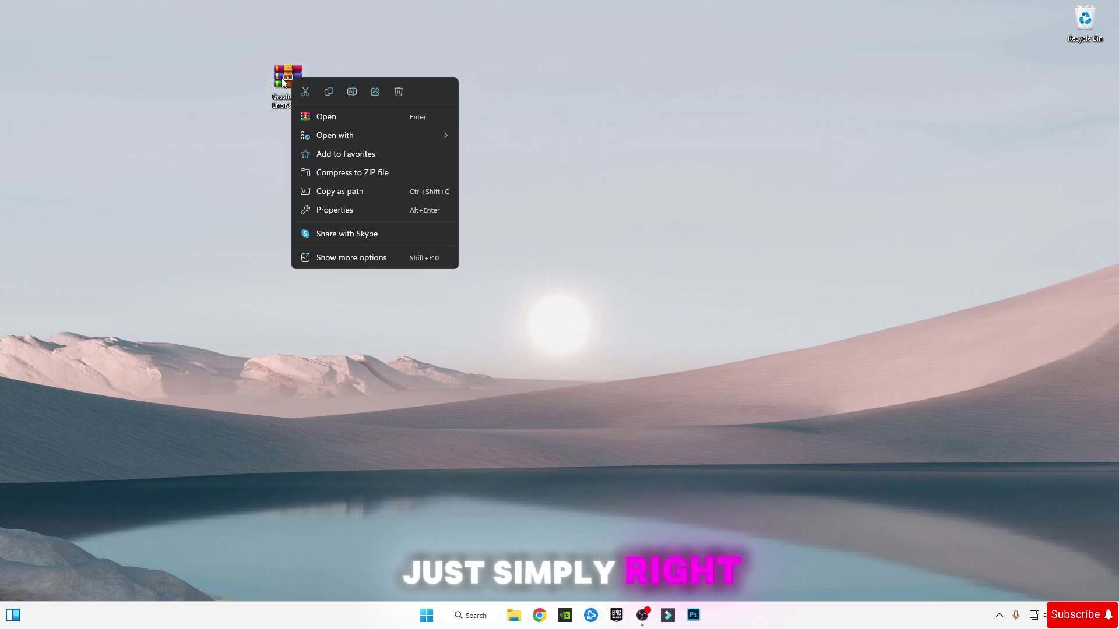
click(348, 259)
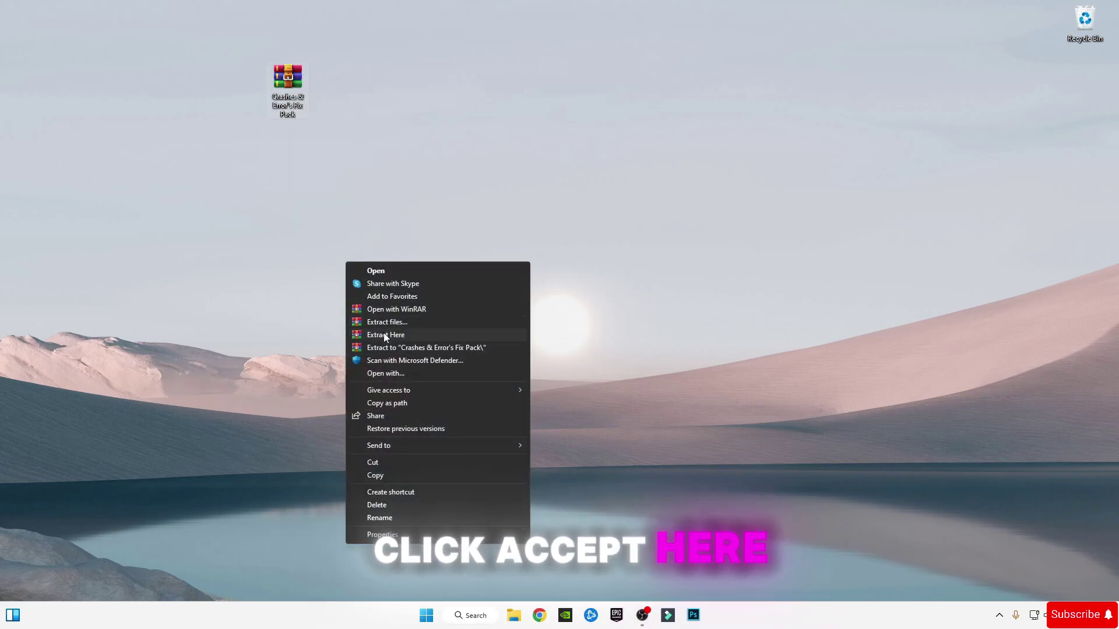
click(384, 335)
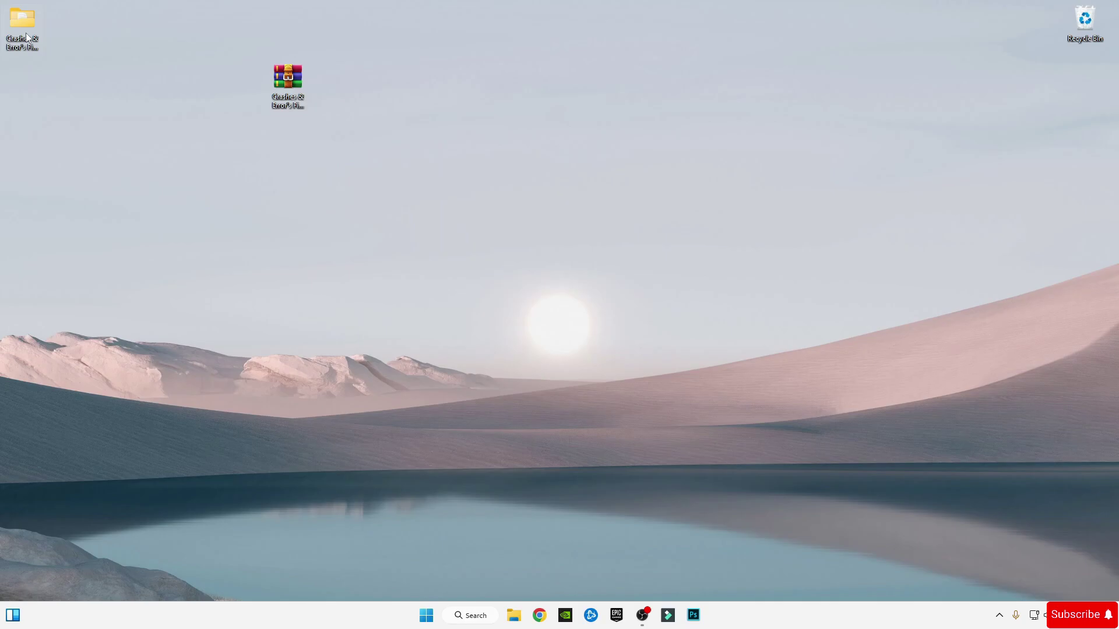
double_click(27, 26)
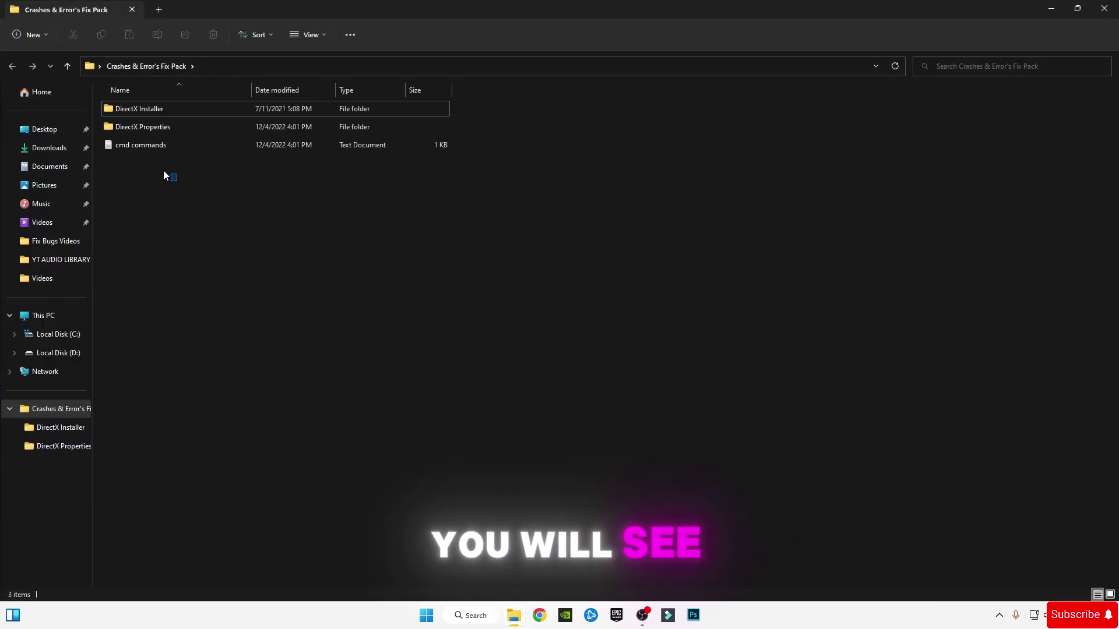
drag(163, 175, 137, 182)
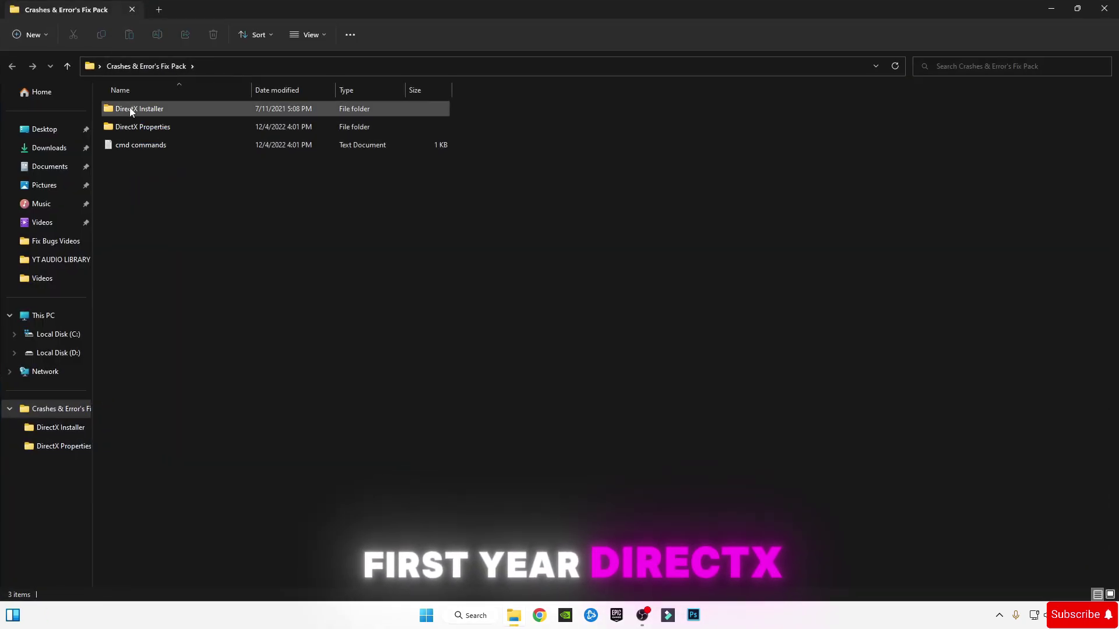
mouse_move(143, 130)
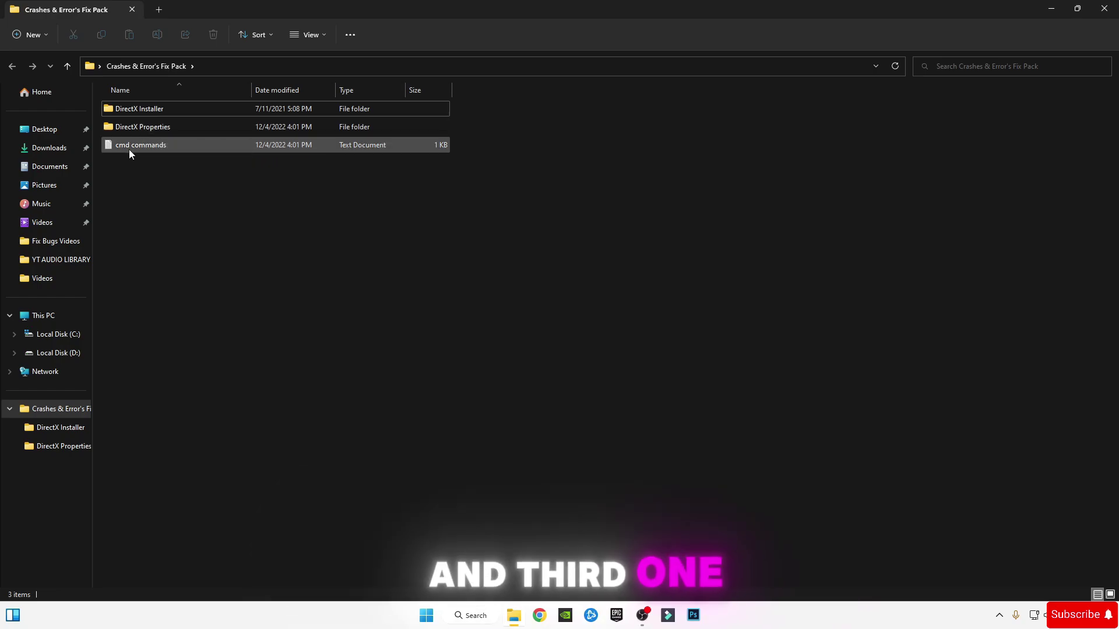
Run dxwebsetup from the DirectX Installer folder, accepting the license agreement and continuing without the Bing Bar.
click(155, 109)
double_click(179, 108)
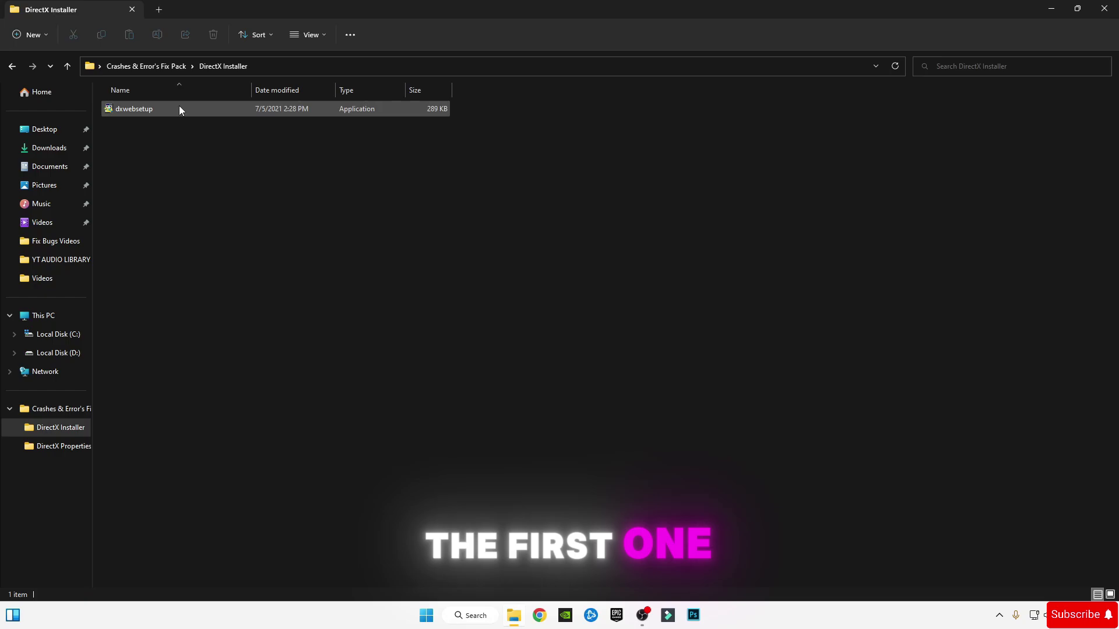
click(134, 110)
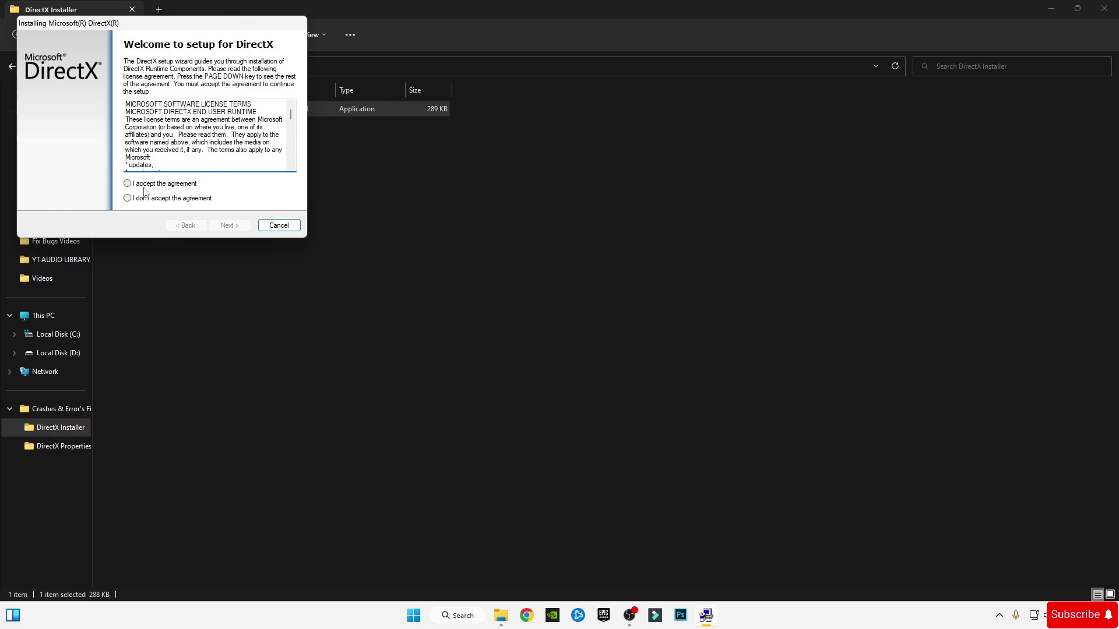
click(146, 185)
click(224, 227)
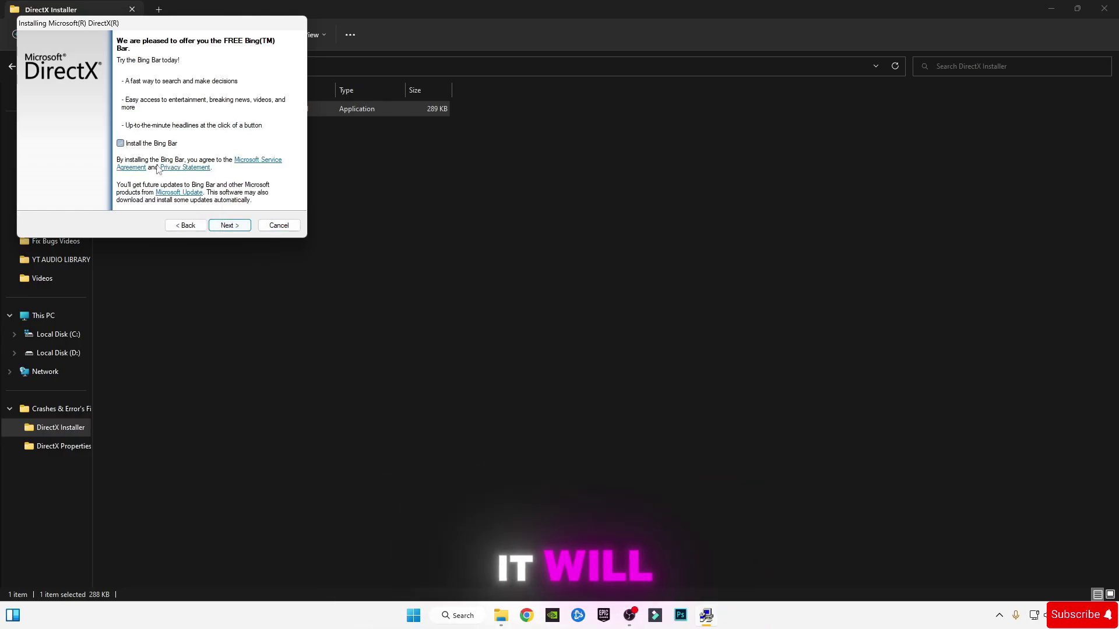
click(231, 225)
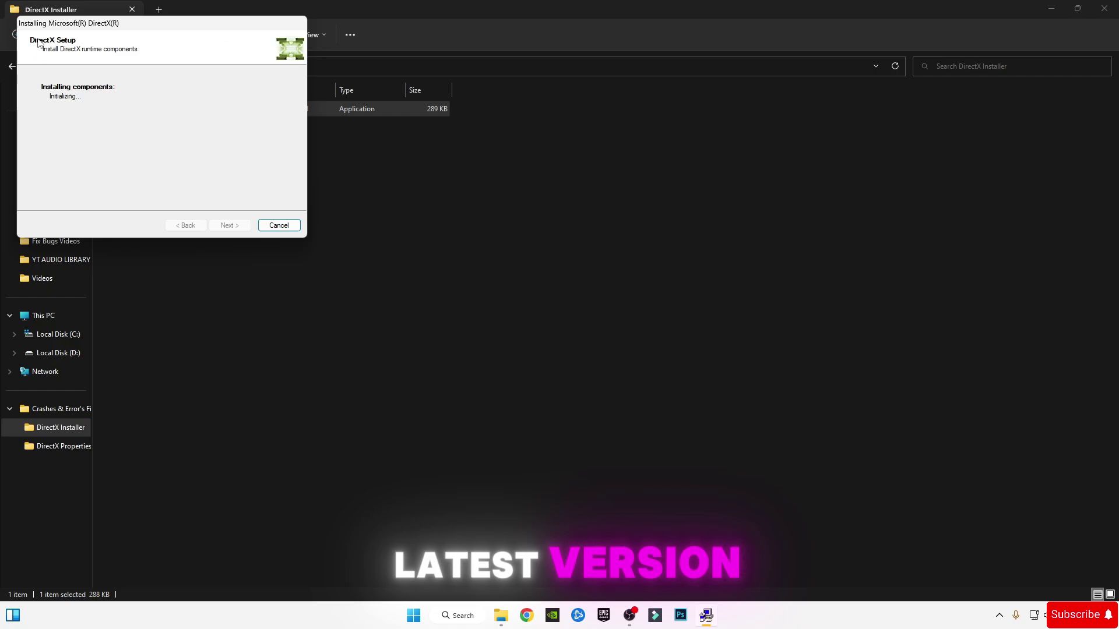
drag(136, 24, 516, 162)
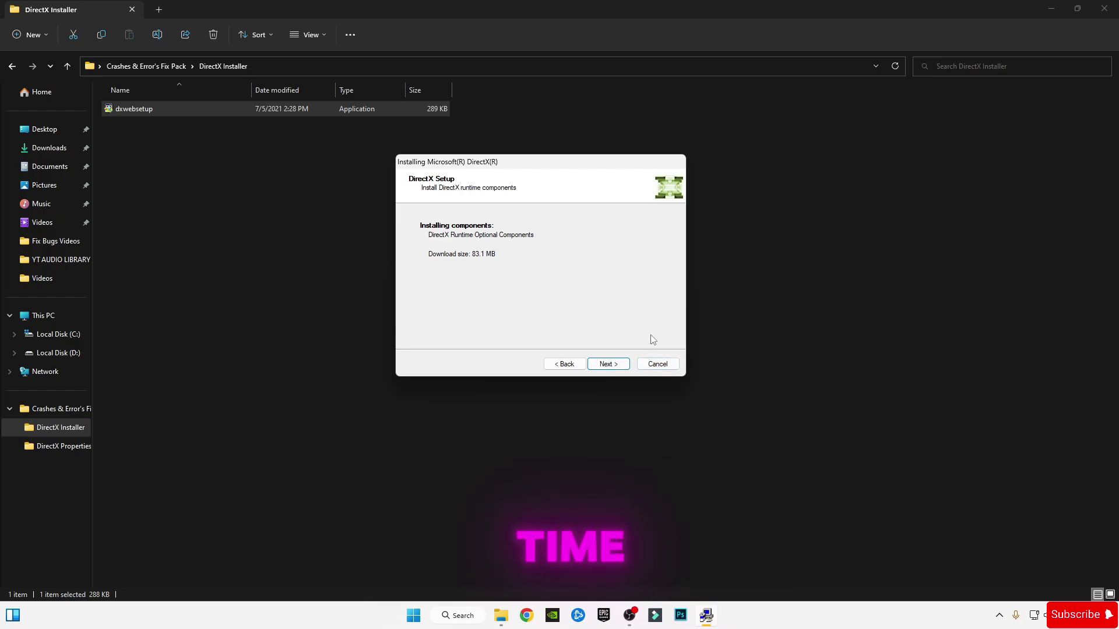
Cancel the DirectX setup before its components are downloaded and close the installer.
click(657, 365)
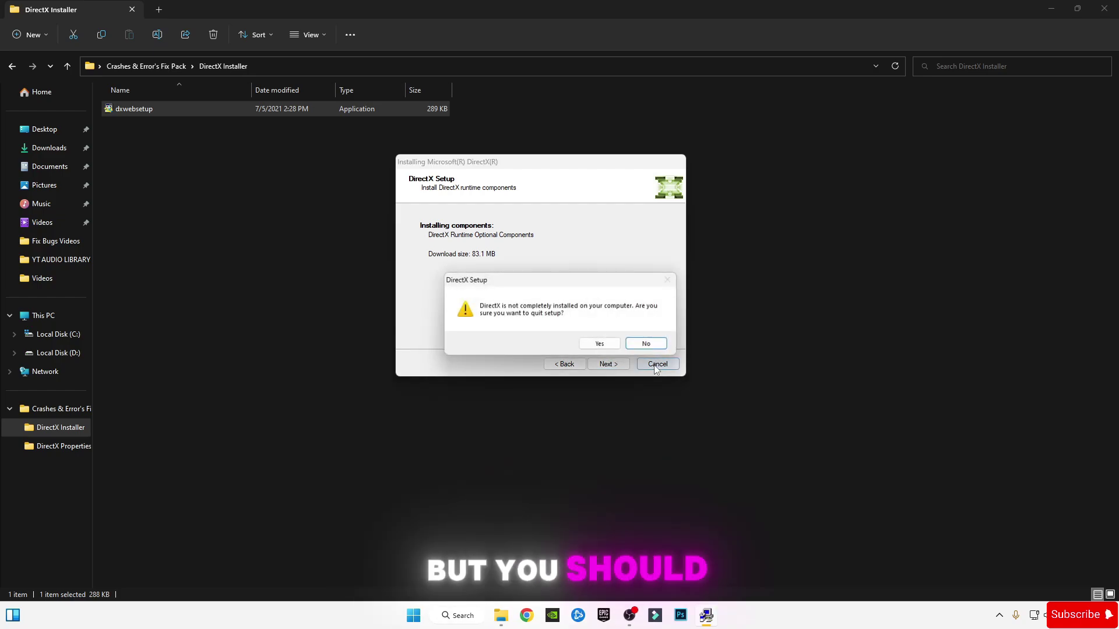
click(610, 348)
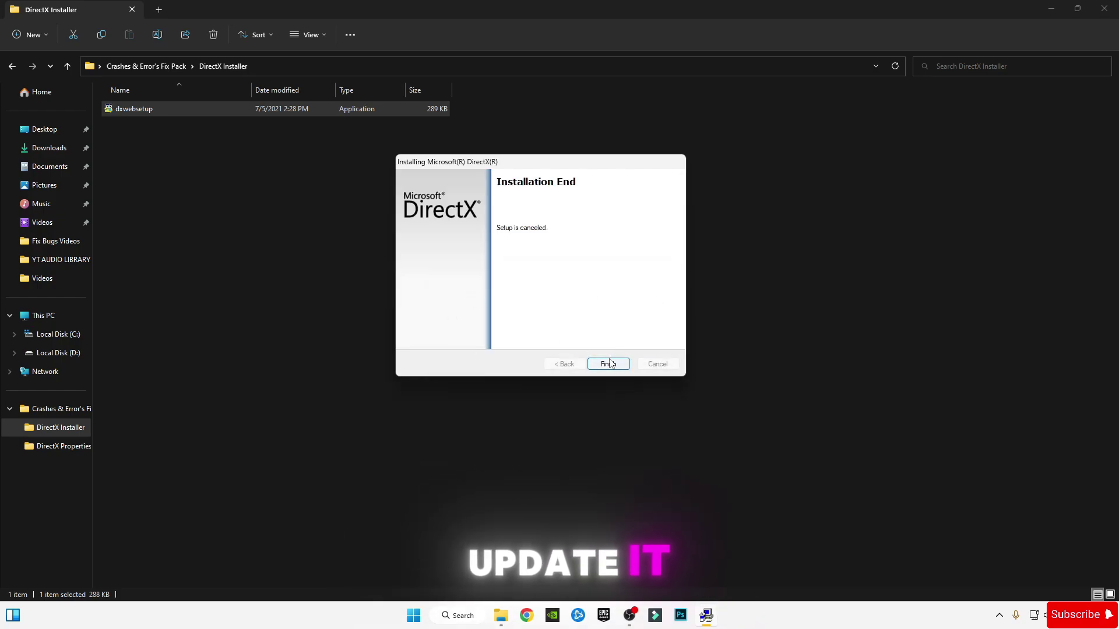
click(607, 361)
Return to the Crashes & Error's Fix Pack folder, open DirectX Properties and launch dxcpl.
click(12, 66)
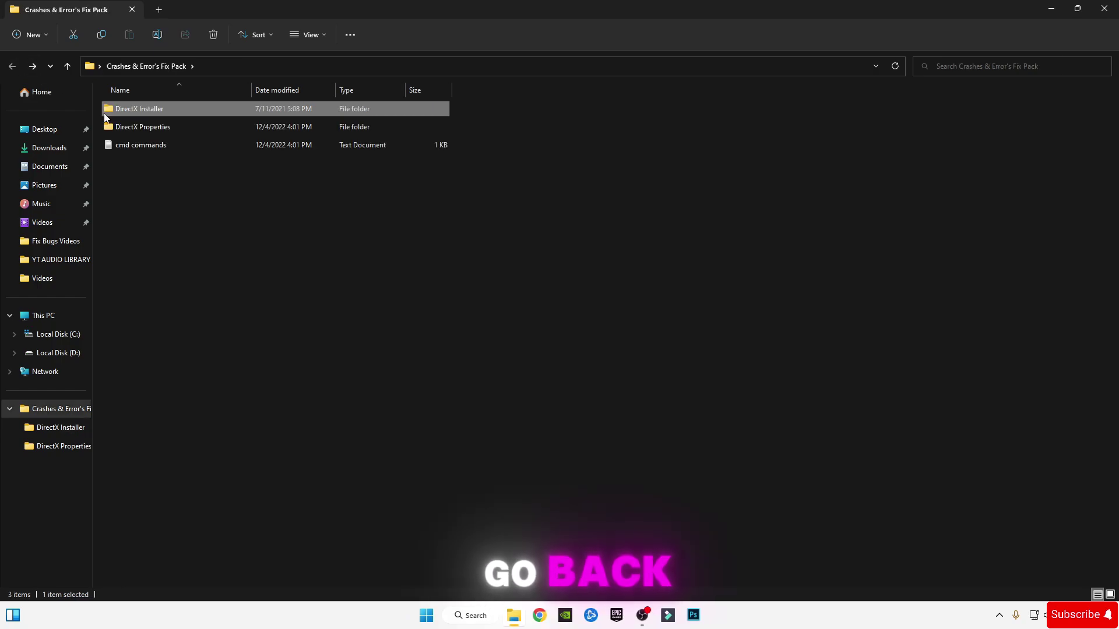
click(138, 131)
double_click(138, 128)
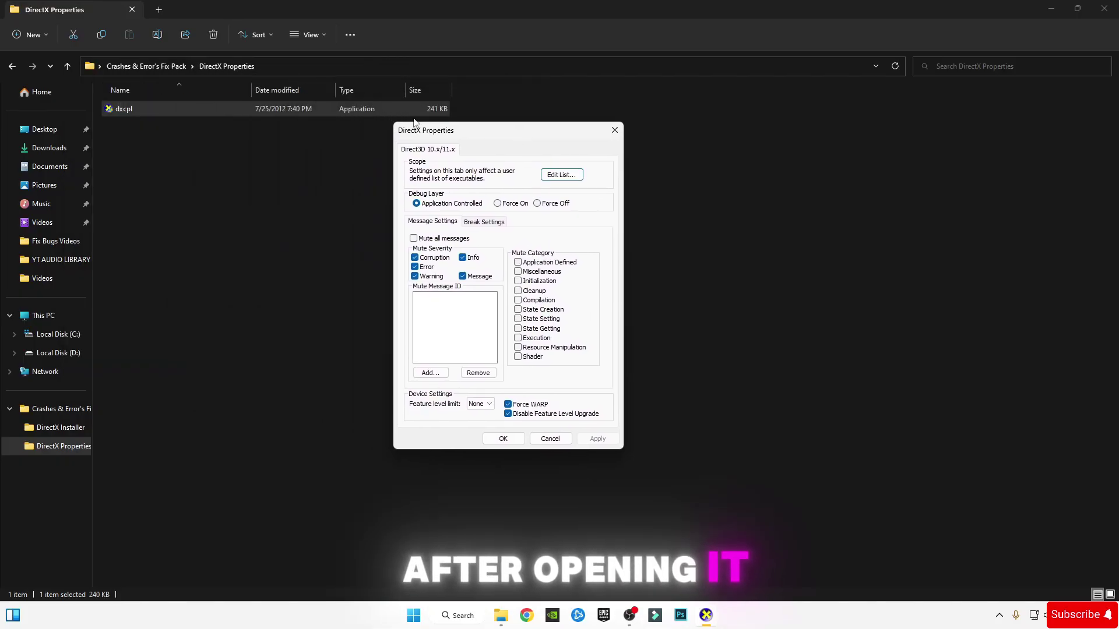
Open the Direct3D executable list and browse for an entry in C:\Program Files (x86)\Epic Games\Launcher\Engine\Binaries\Win64.
click(561, 174)
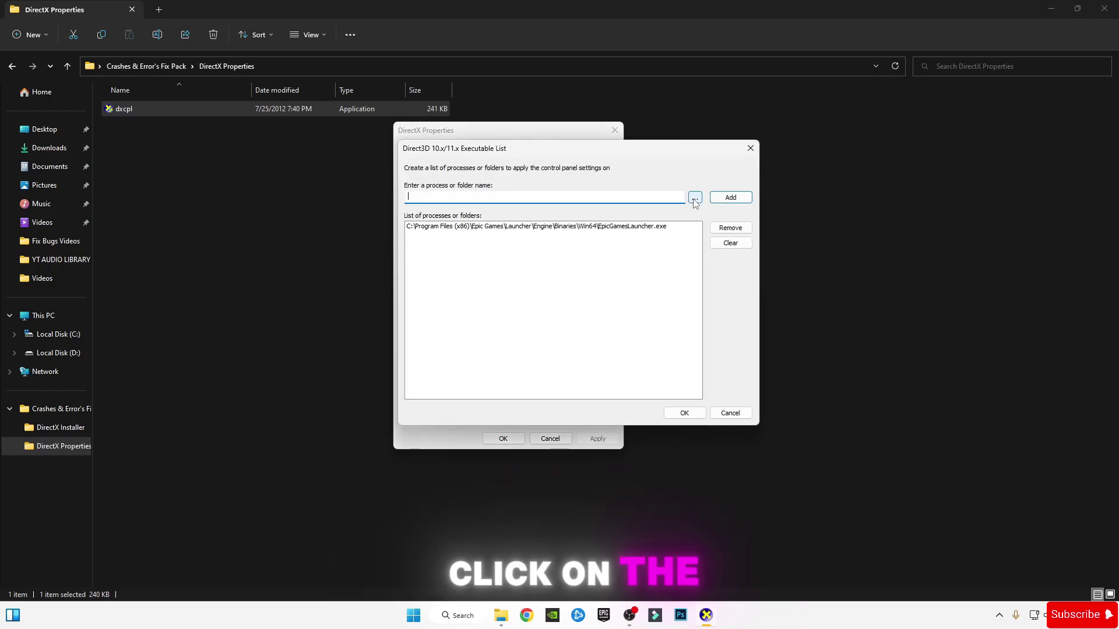
click(695, 198)
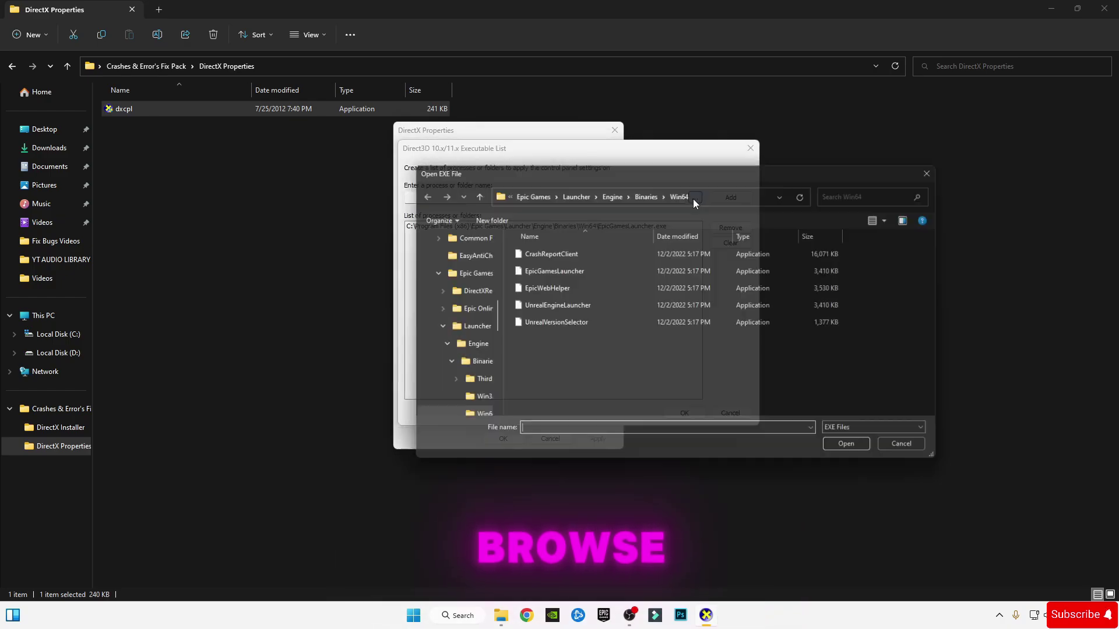
scroll(473, 303, up, 5)
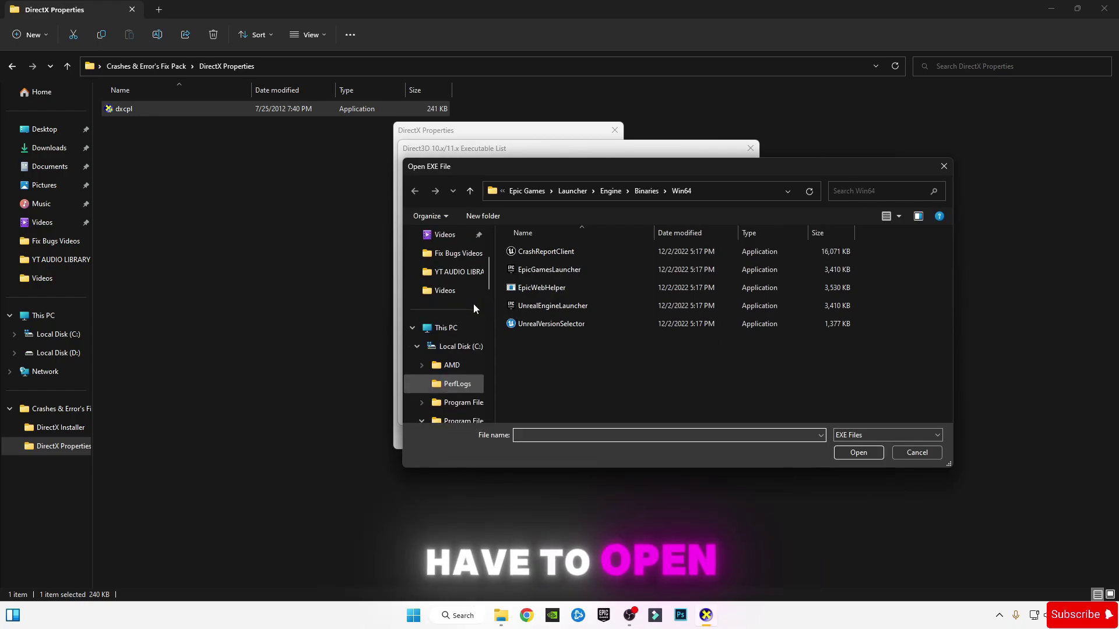
click(461, 347)
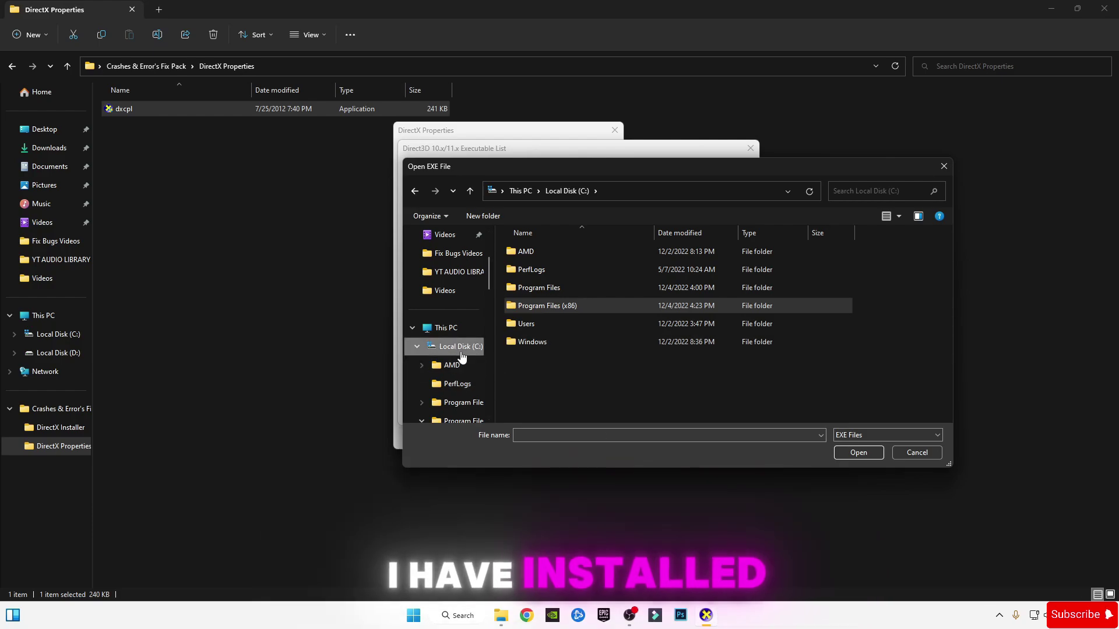
click(570, 306)
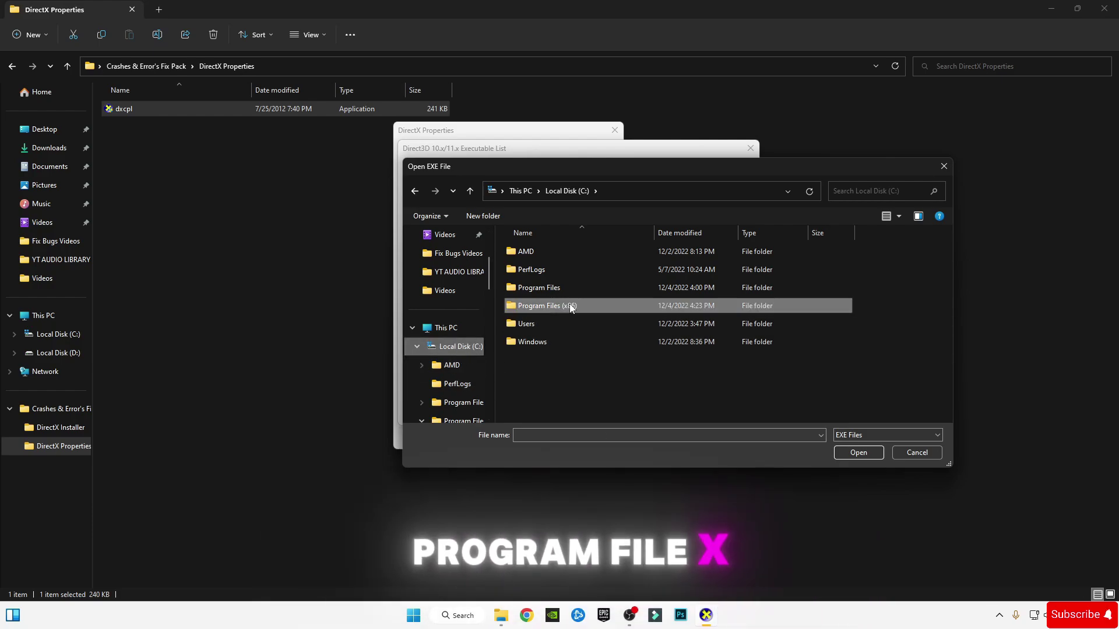
double_click(583, 308)
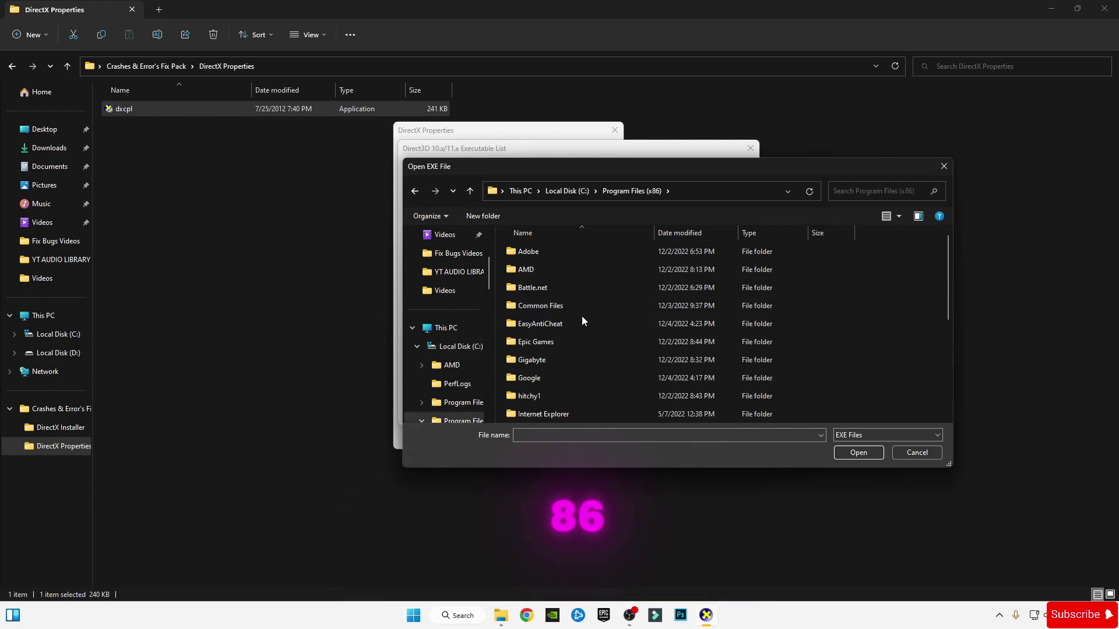
click(543, 343)
double_click(560, 342)
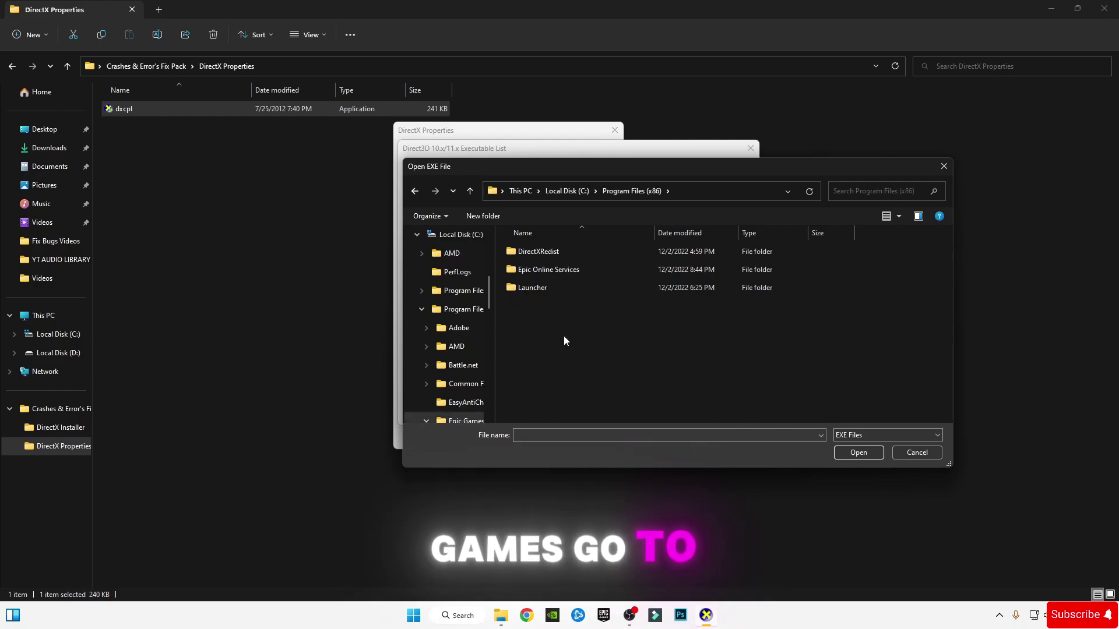
double_click(537, 288)
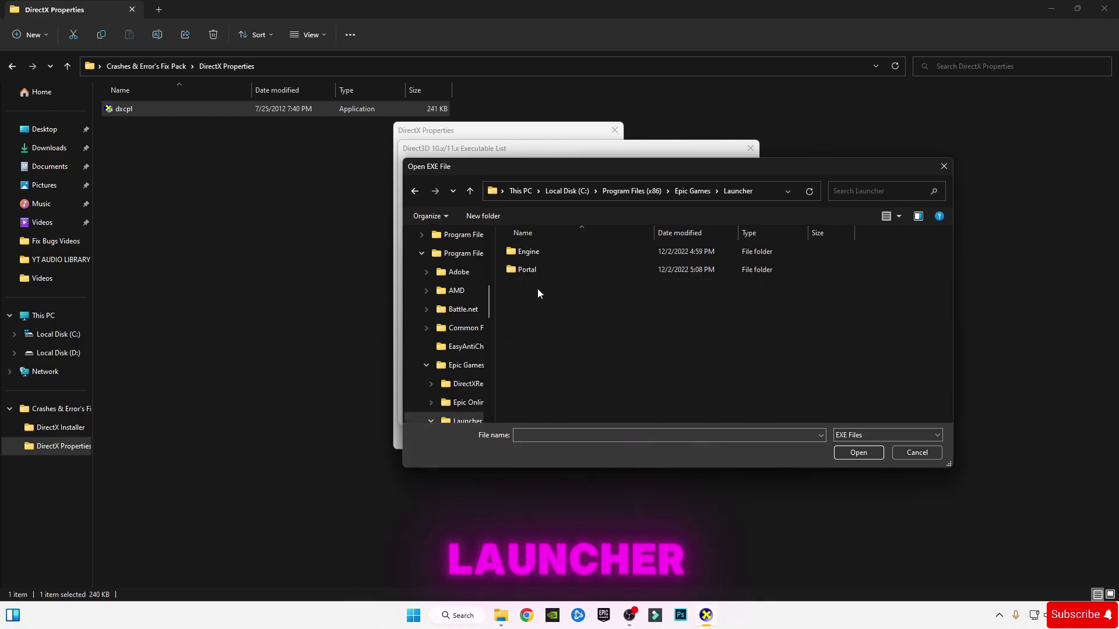
double_click(542, 255)
double_click(544, 253)
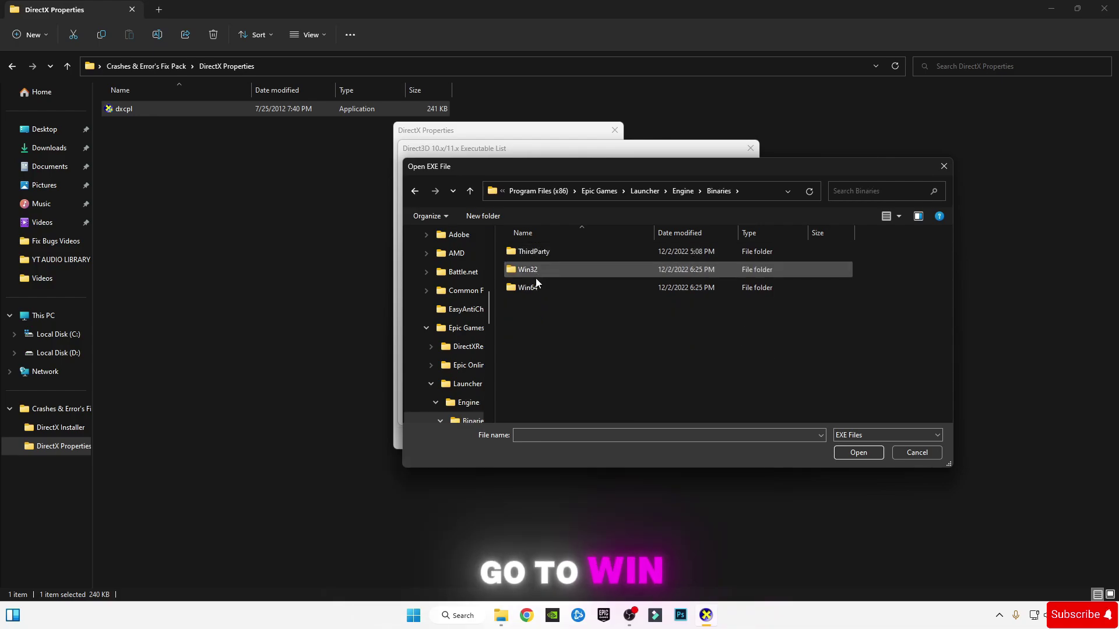
double_click(537, 288)
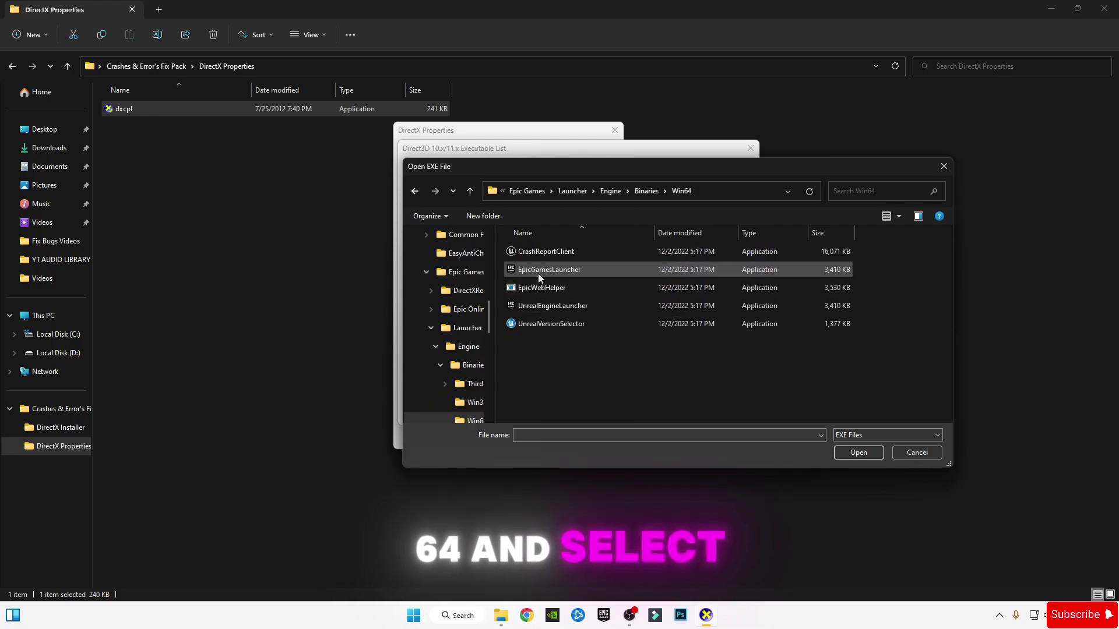
Add EpicGamesLauncher to the executable list, then apply the DirectX Properties settings and close them.
click(530, 273)
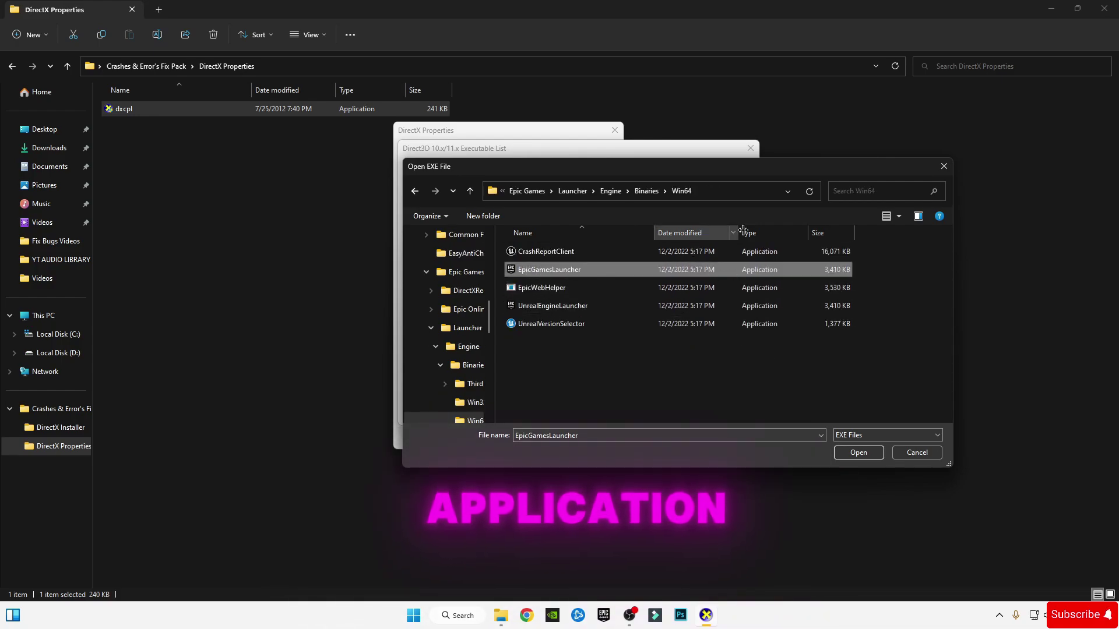
click(859, 453)
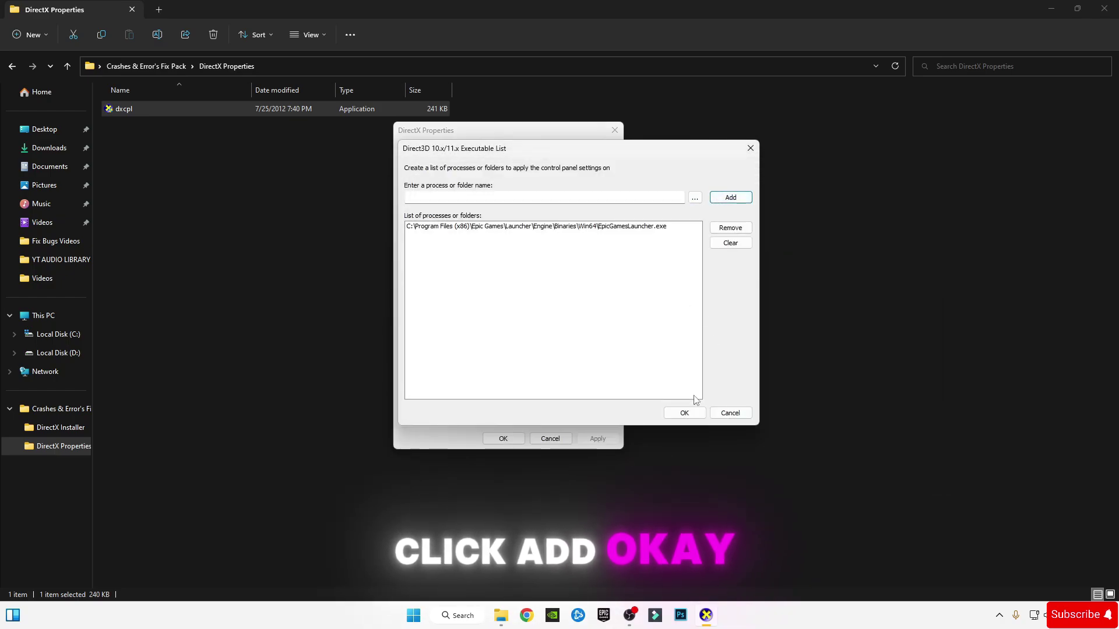
click(684, 413)
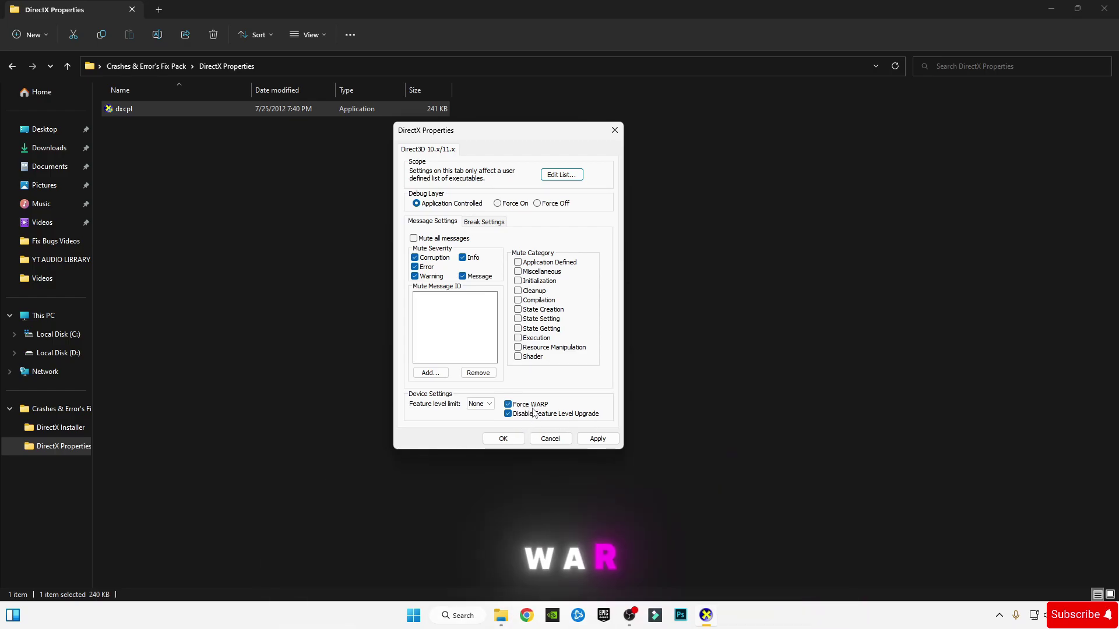
click(595, 440)
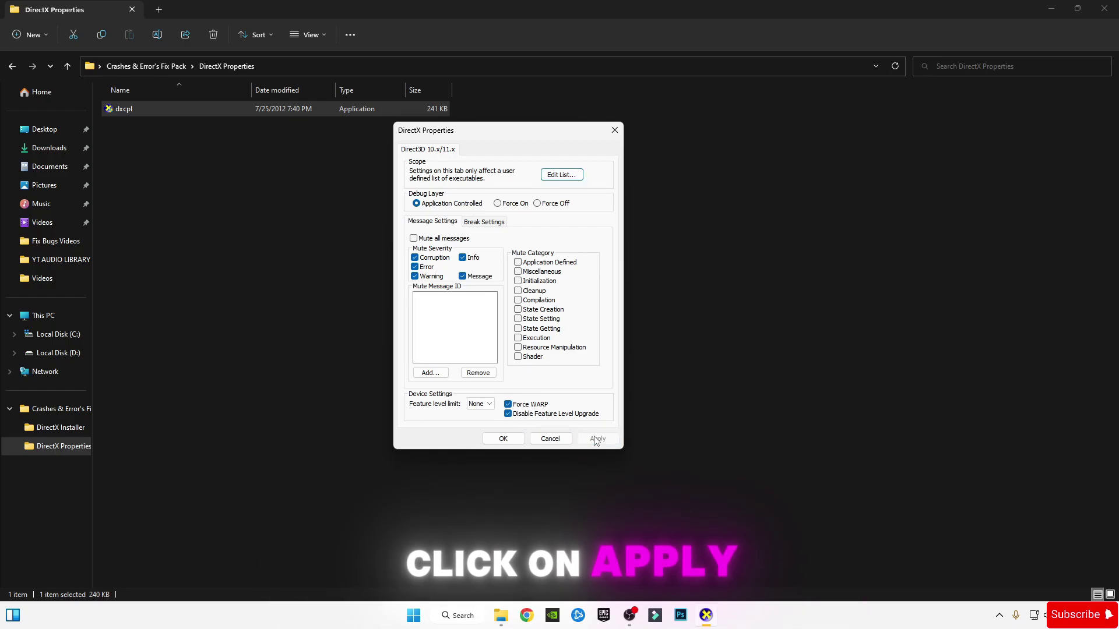
click(502, 439)
Open the cmd commands file from the Crashes & Error's Fix Pack folder and copy all three commands.
click(8, 70)
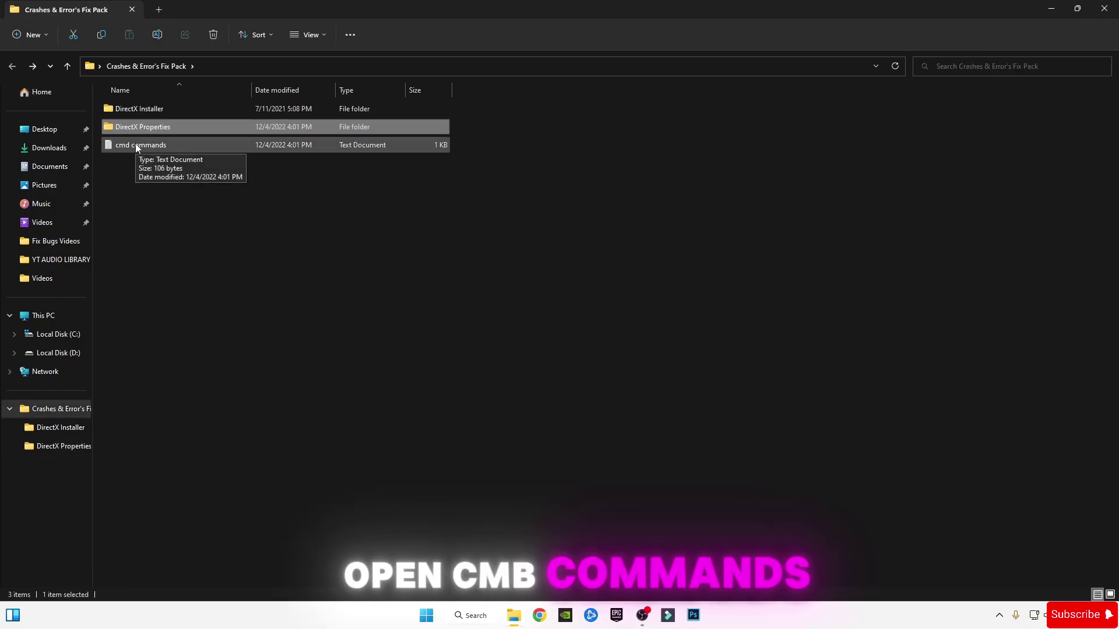
click(138, 146)
double_click(135, 144)
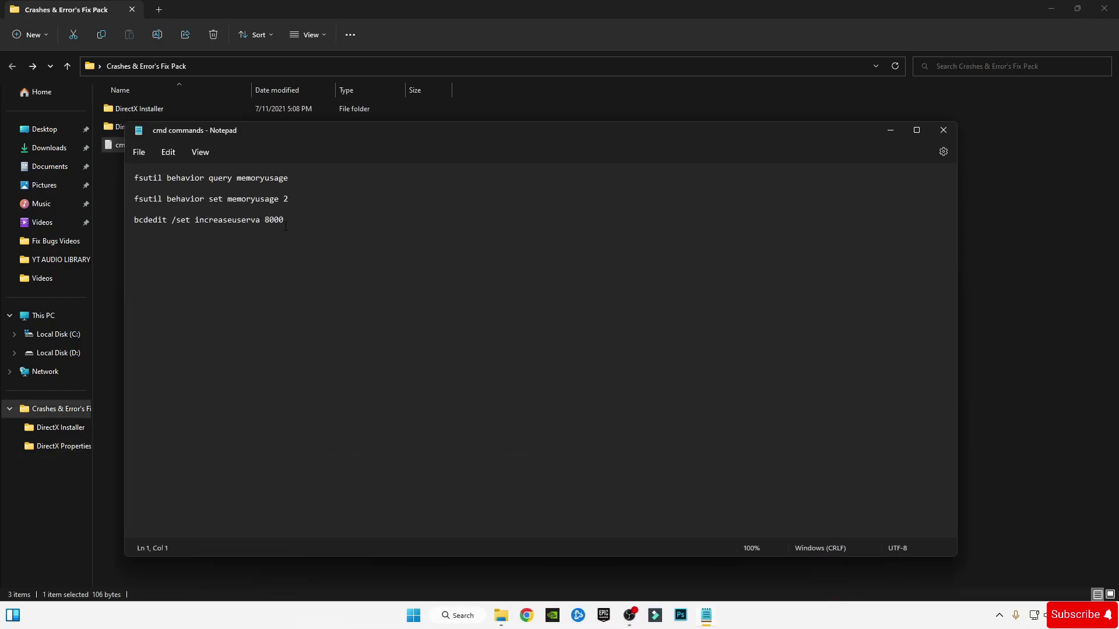
drag(293, 226, 124, 180)
right_click(141, 182)
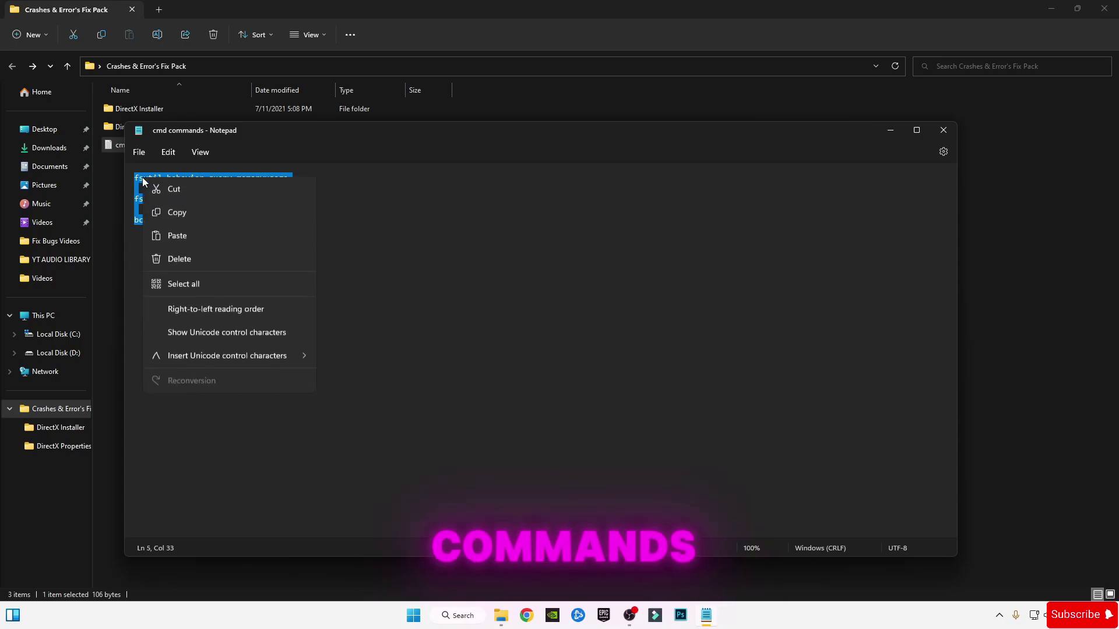
click(192, 239)
click(1104, 9)
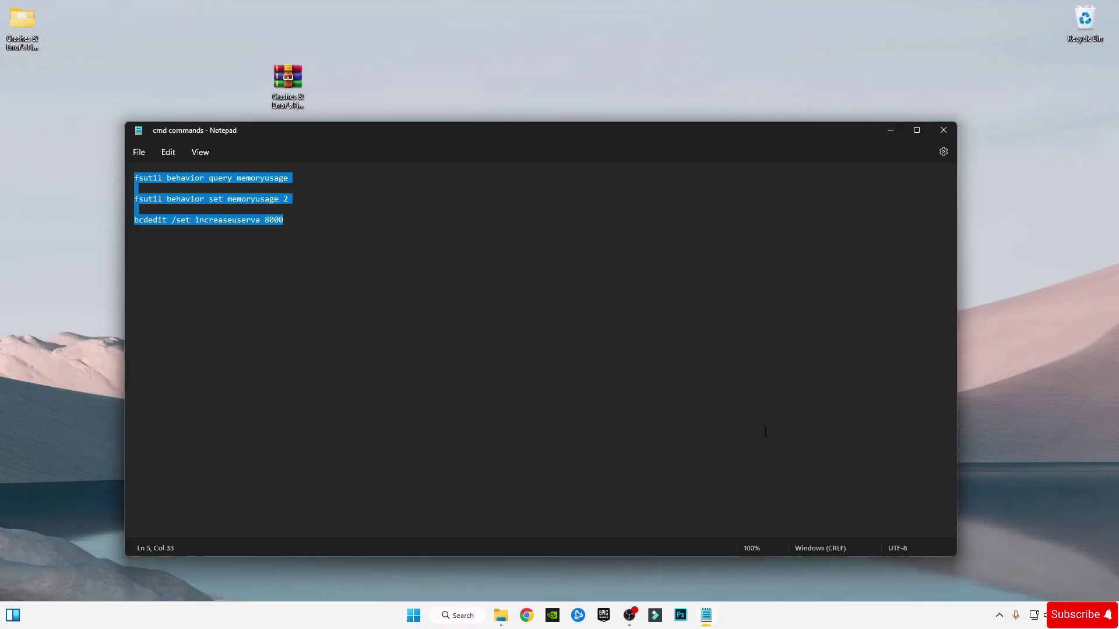
Find Command Prompt by searching for cmd and run it as administrator.
click(472, 618)
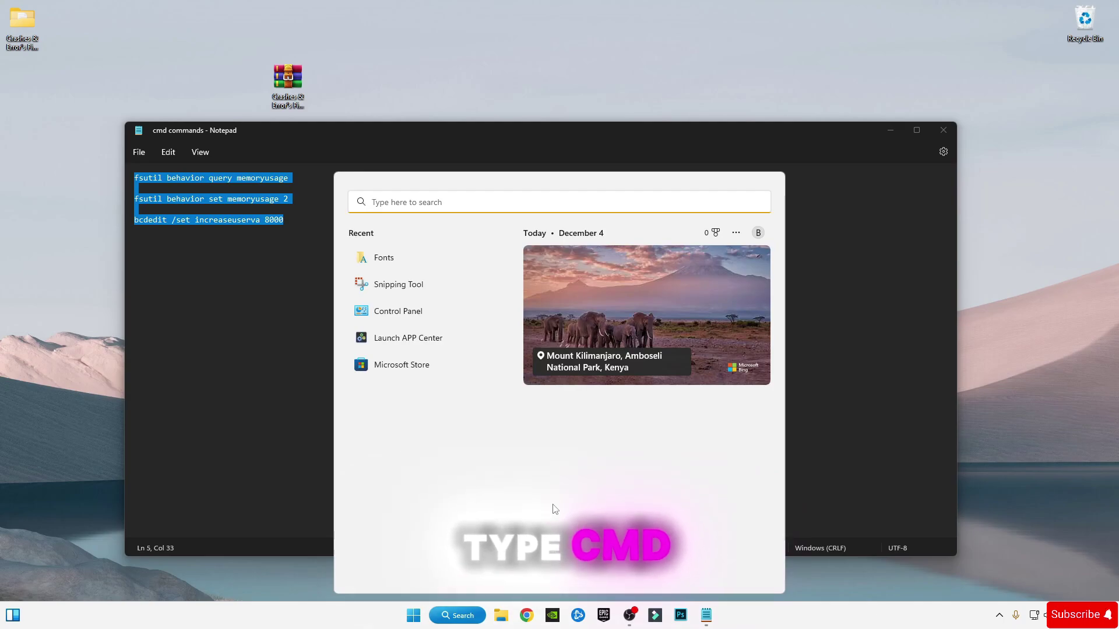
text(cmd)
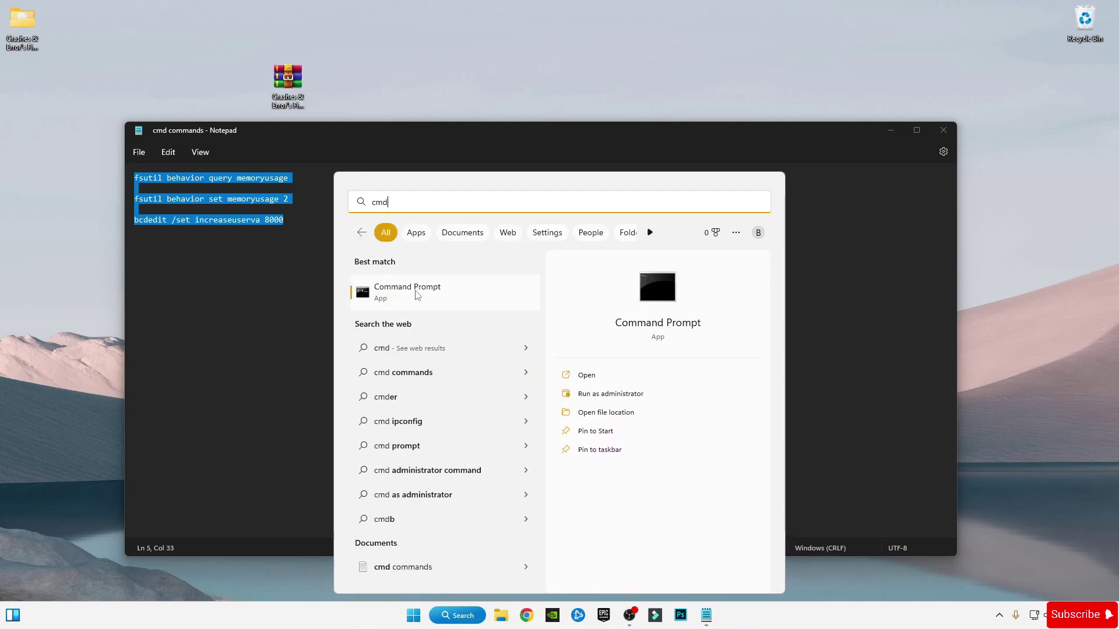
right_click(417, 295)
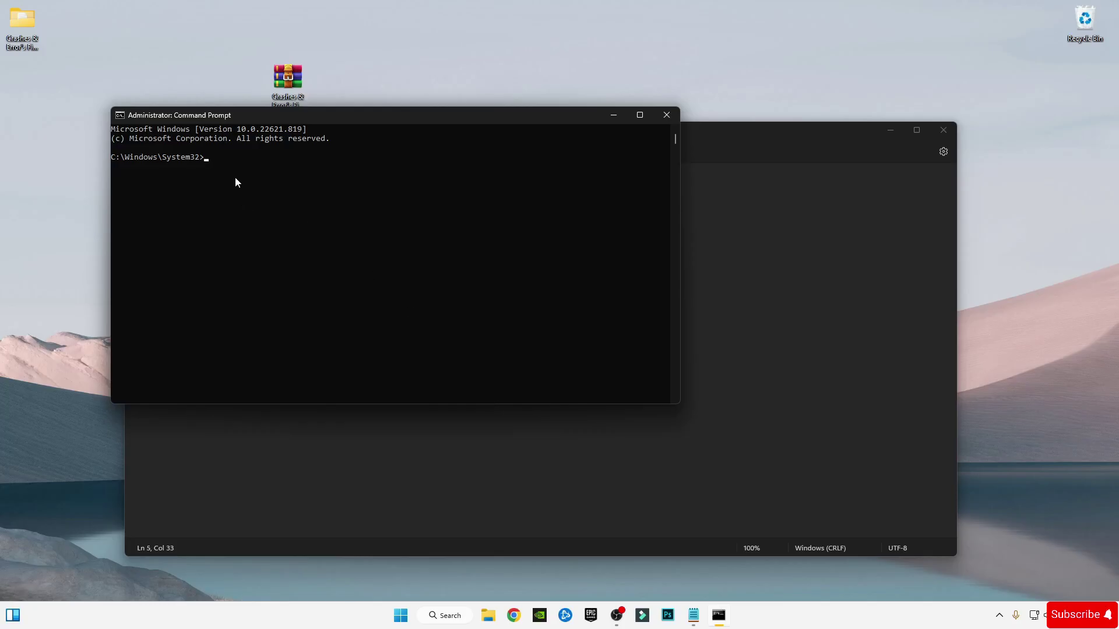
Run the copied fsutil memoryusage and bcdedit increaseuserva 8000 commands, then exit Command Prompt and close the cmd commands file.
click(217, 158)
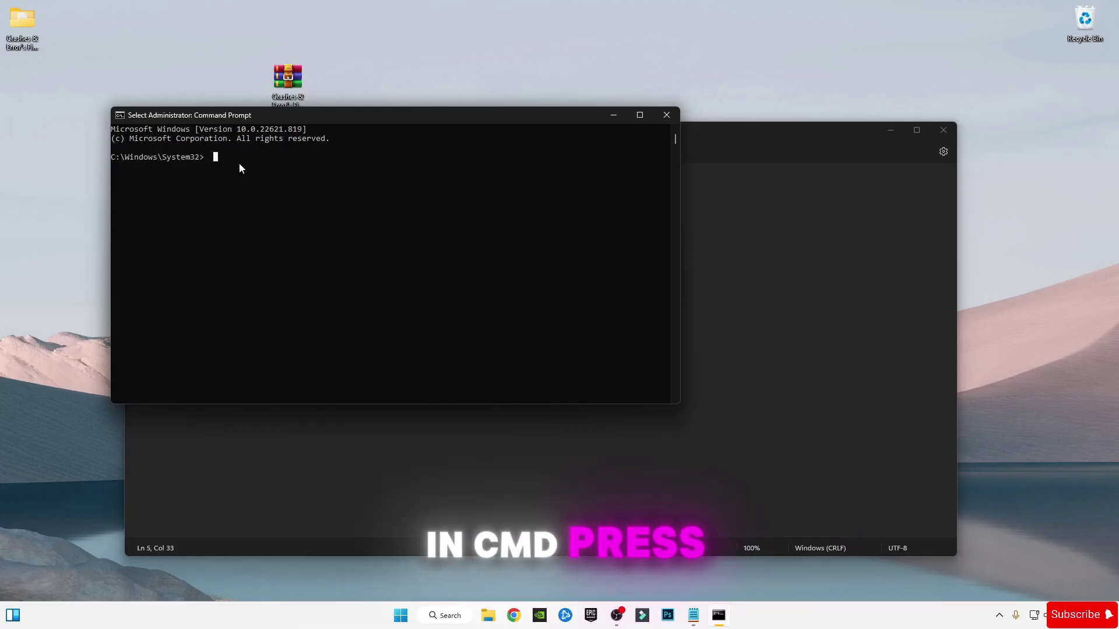
key(ctrl+v)
key(Return)
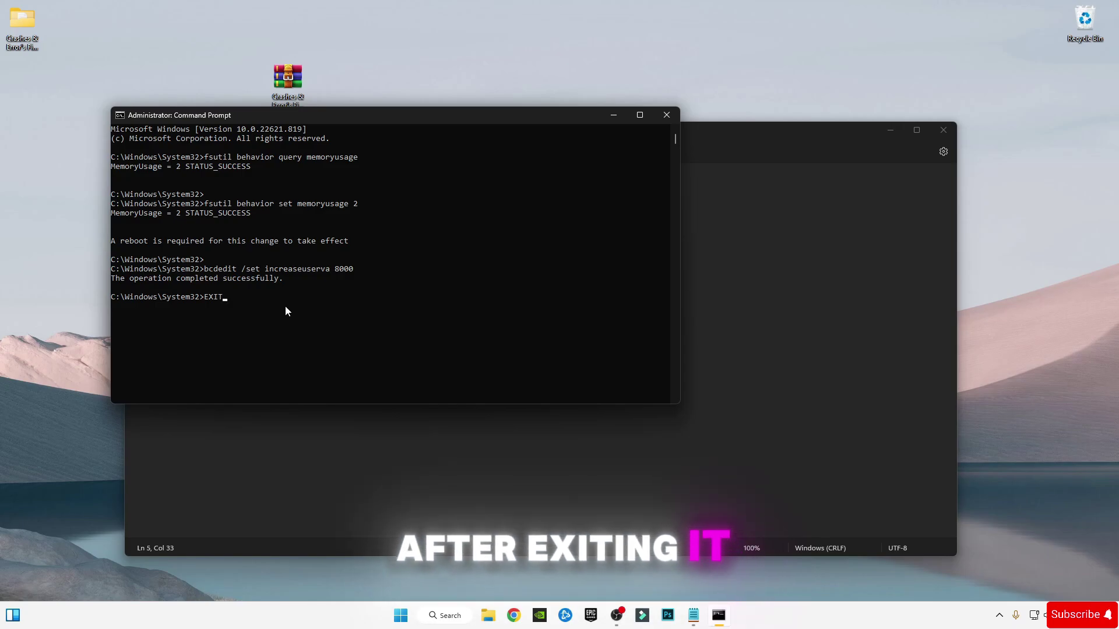
key(Return)
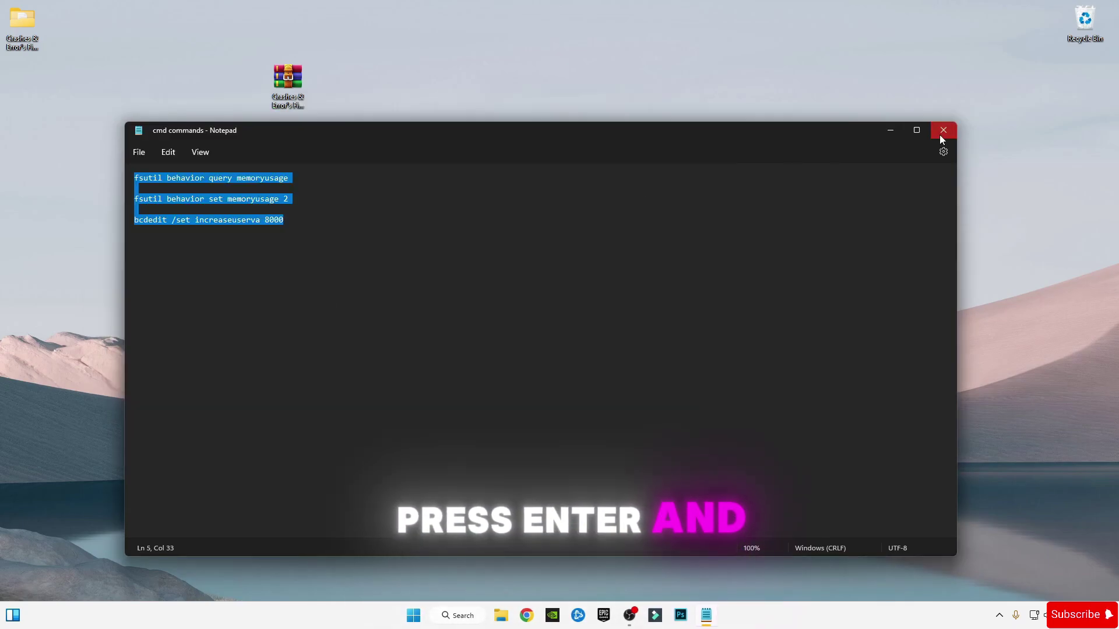
click(944, 129)
key(super)
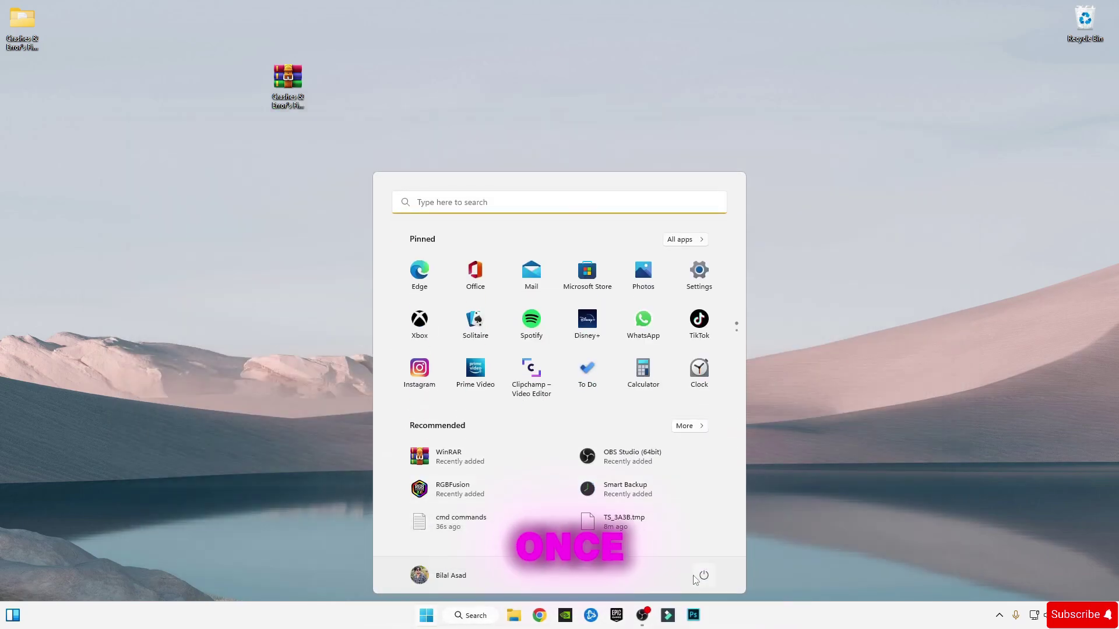
click(699, 577)
click(986, 501)
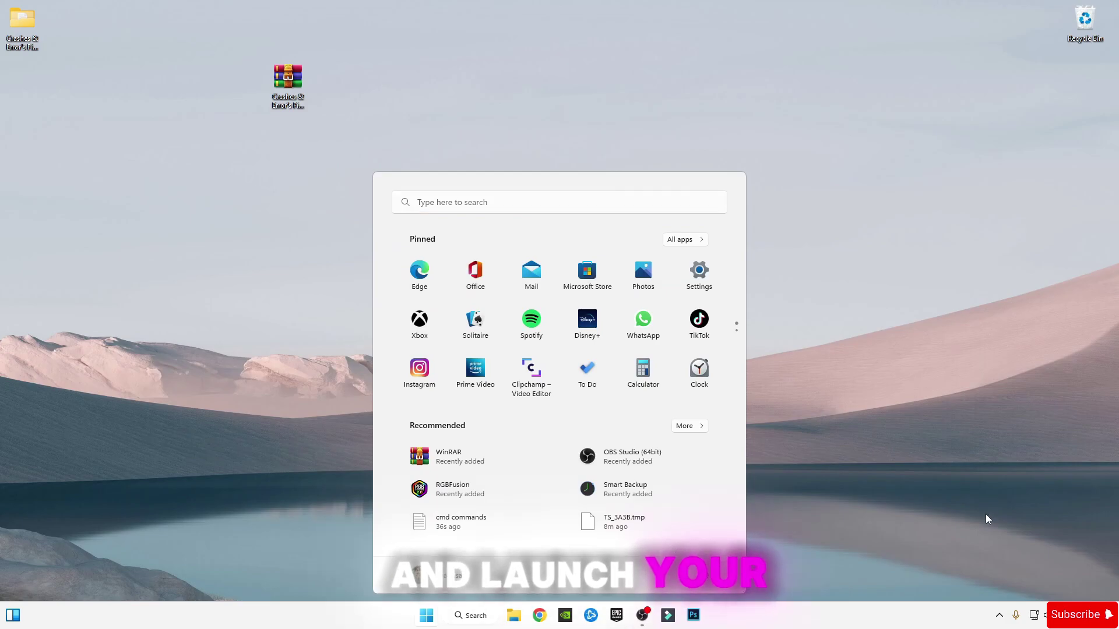
click(889, 494)
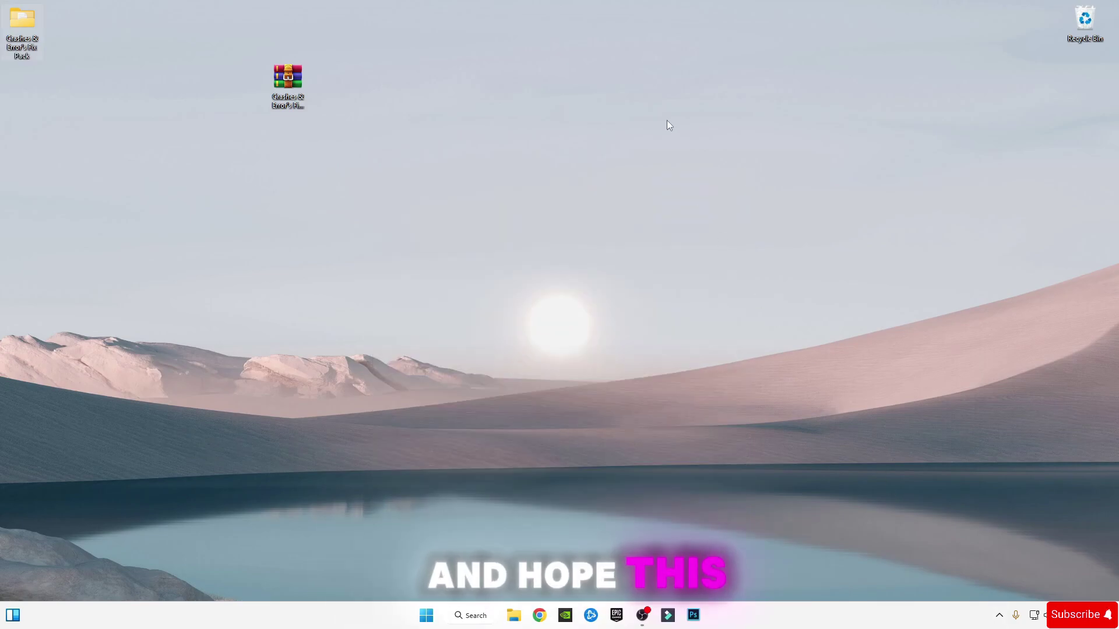
Move the Crashes & Error's Fix Pack archive into the desktop's top icon row.
drag(288, 77, 289, 46)
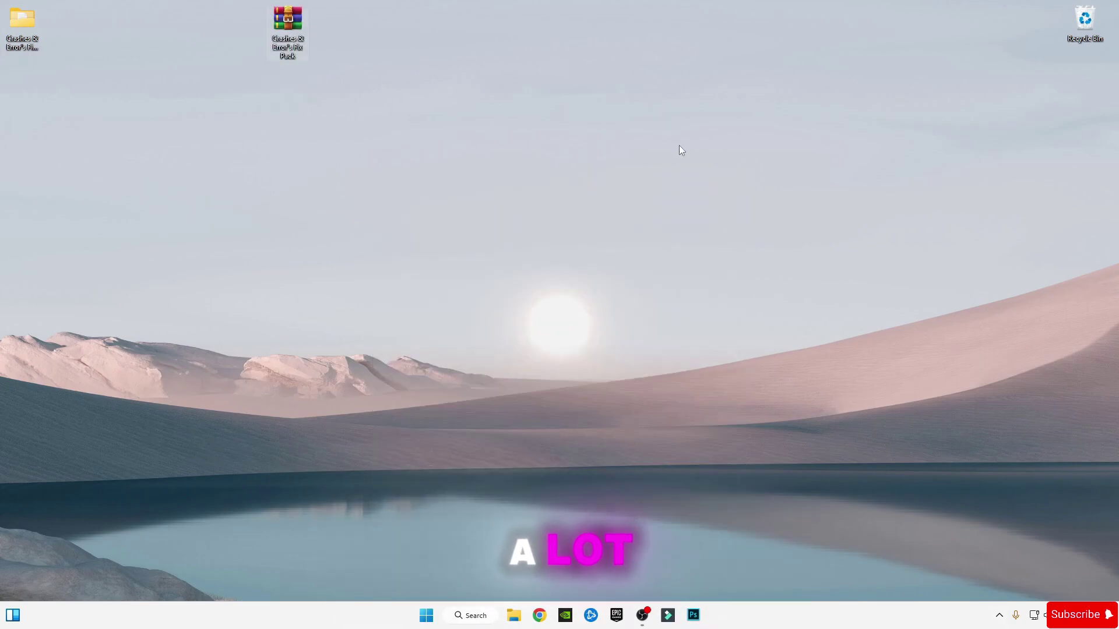